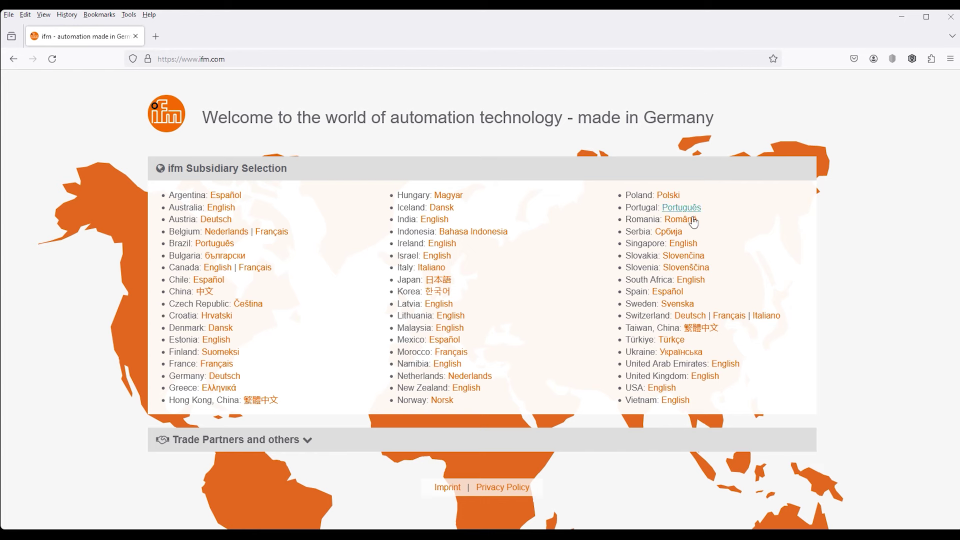
# Search ifm's Singapore English site for AE3100 and open its product page.
pyautogui.click(684, 244)
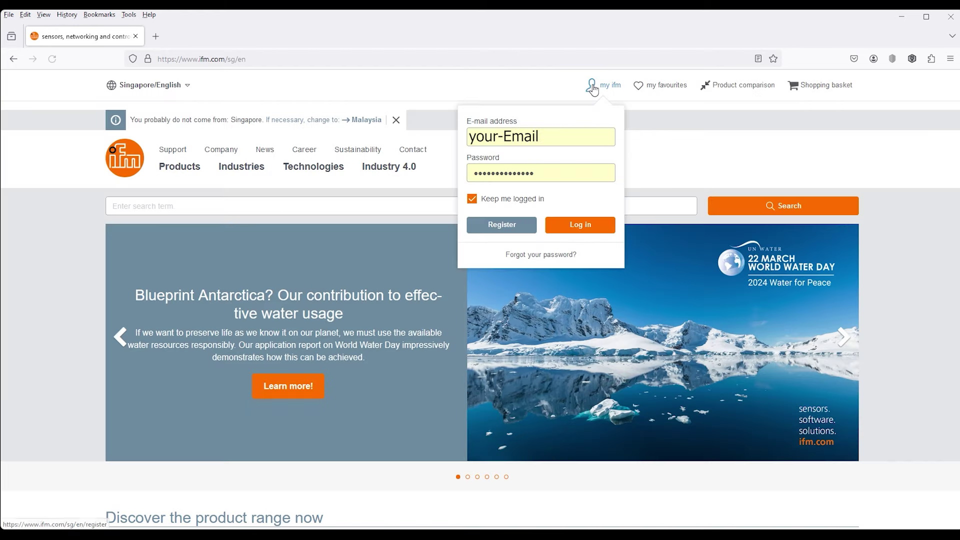
pyautogui.click(351, 203)
pyautogui.write('AE3100')
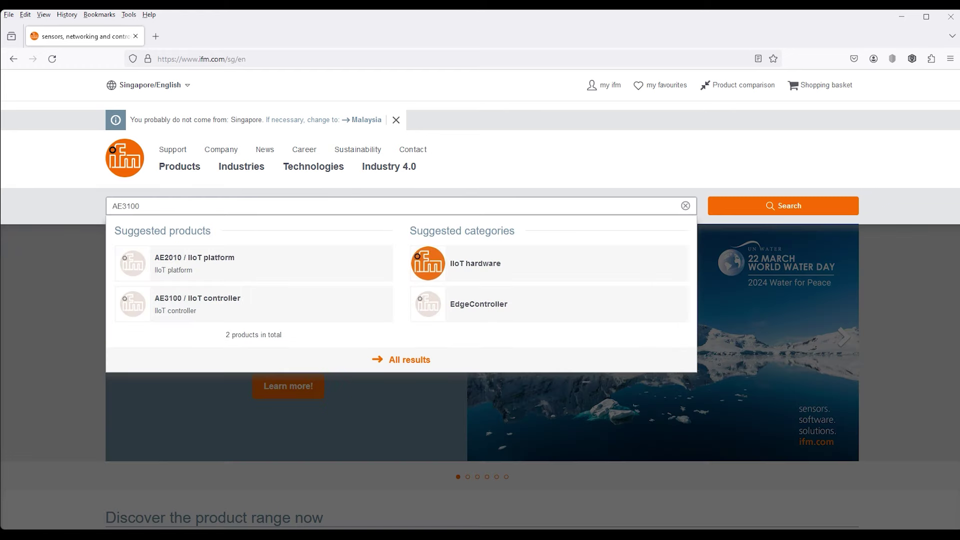
pyautogui.press('Return')
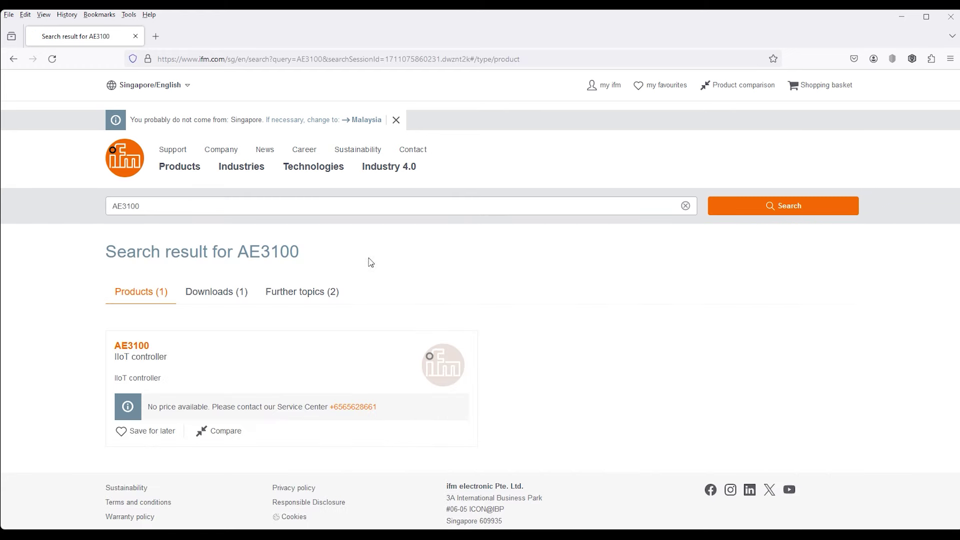
pyautogui.click(156, 349)
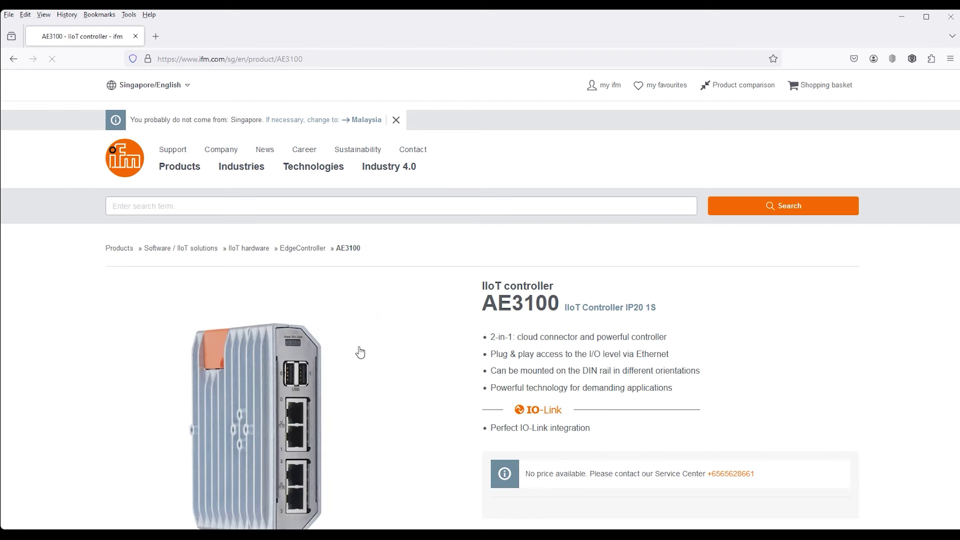
# Show the AE3100 downloads and start the CODESYS installer download, logging in.
pyautogui.scroll(-2, 360, 353)
pyautogui.scroll(-4, 360, 352)
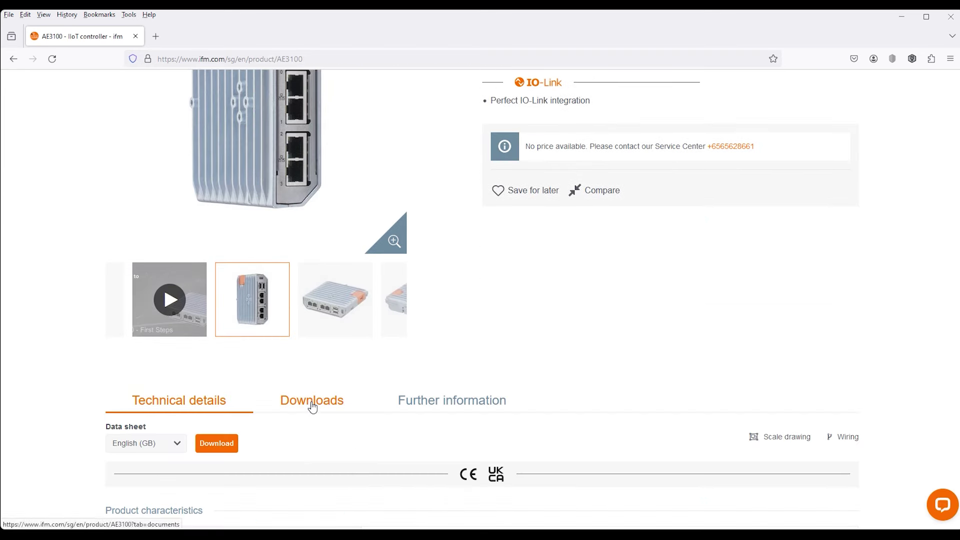
pyautogui.click(310, 406)
pyautogui.scroll(-2, 185, 467)
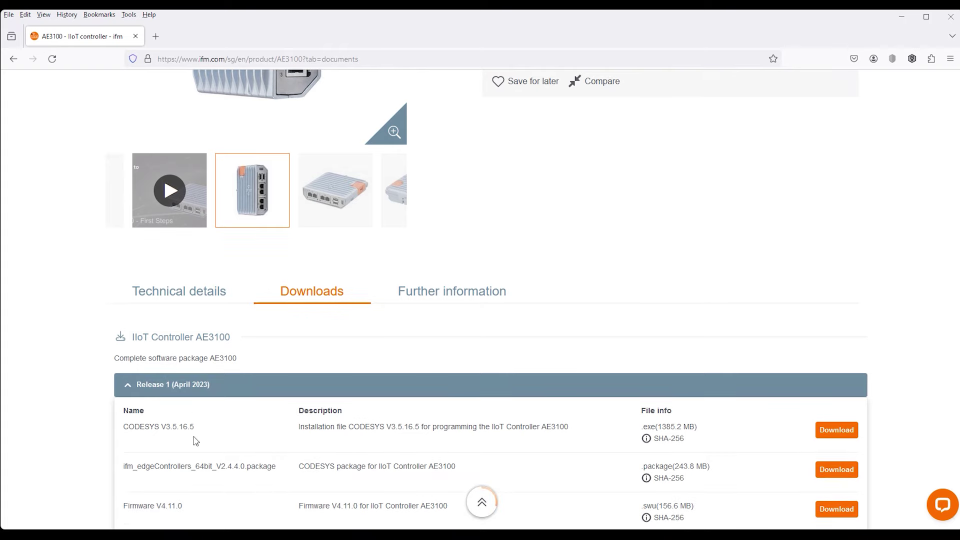
pyautogui.click(822, 436)
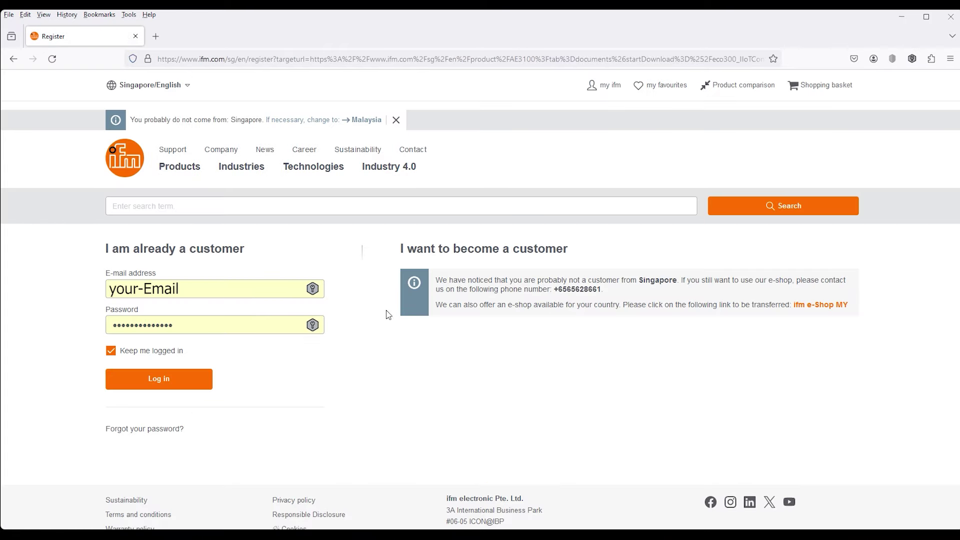
pyautogui.click(159, 380)
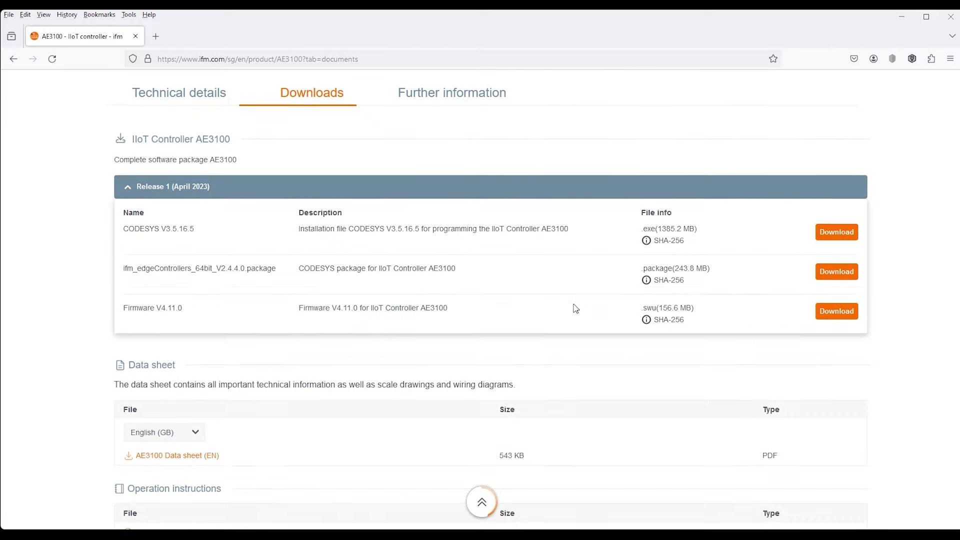
# Download the CODESYS V3.5.16.5 installer and edgeControllers package after accepting the terms, then run the installer.
pyautogui.click(843, 232)
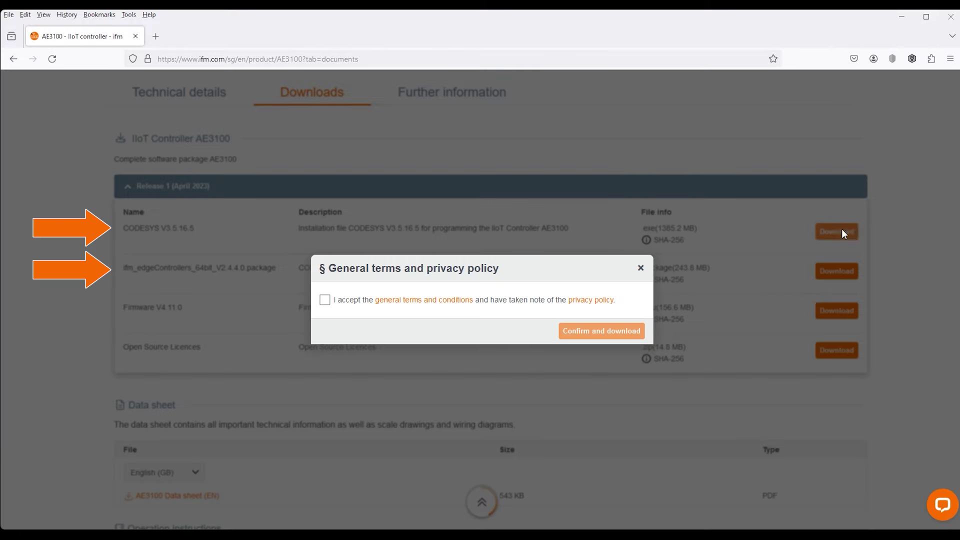
pyautogui.click(325, 299)
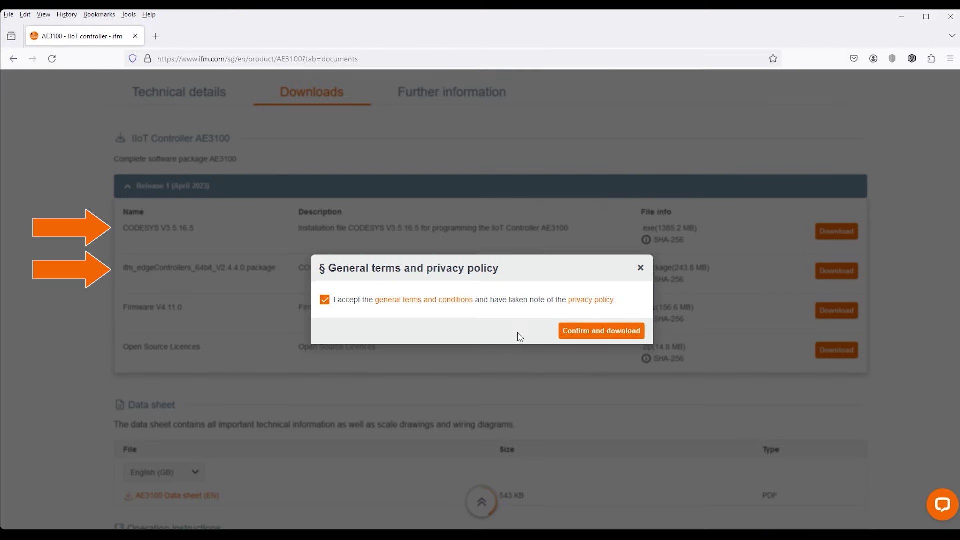
pyautogui.click(588, 338)
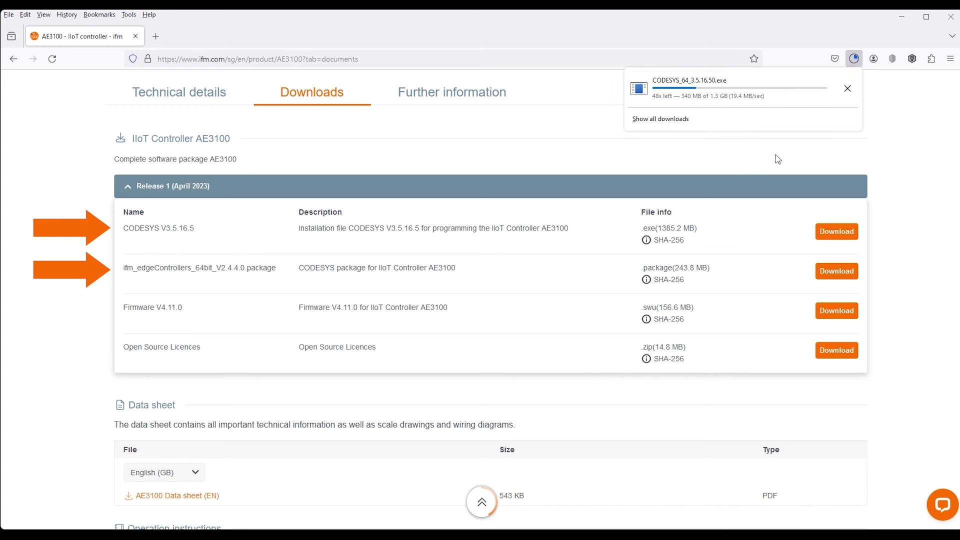
pyautogui.click(836, 271)
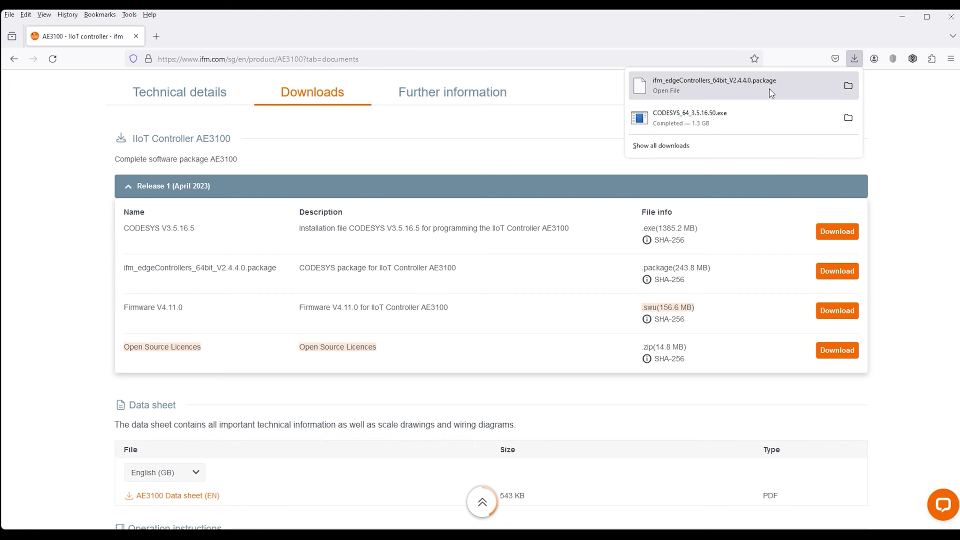
pyautogui.click(762, 117)
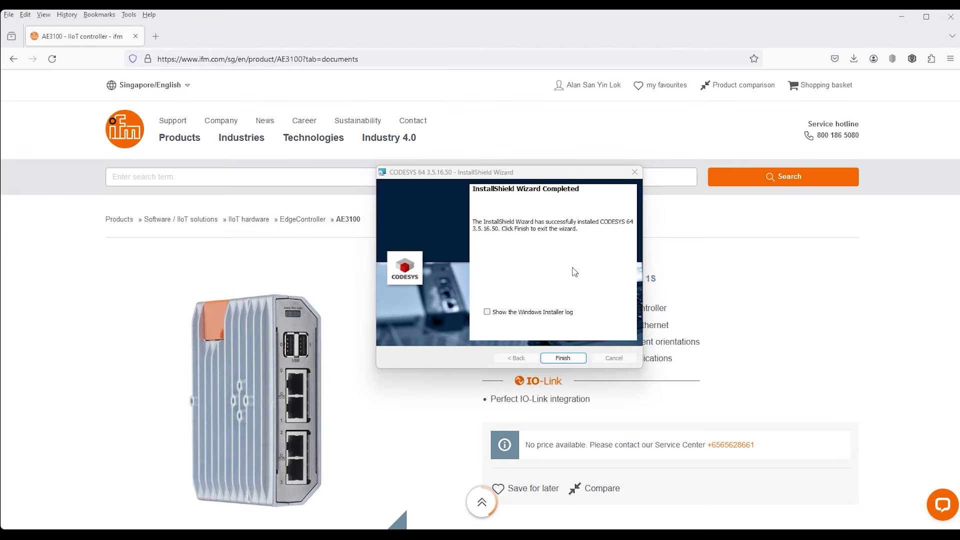
# Finish the install wizard and launch CODESYS V3.5 SP16 Patch 5 with its Package Manager.
pyautogui.click(562, 358)
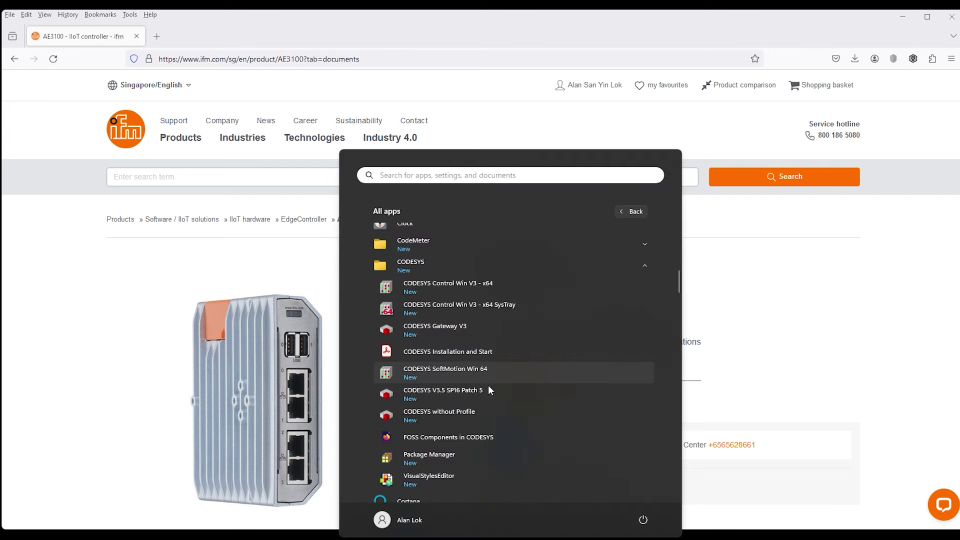
pyautogui.click(500, 390)
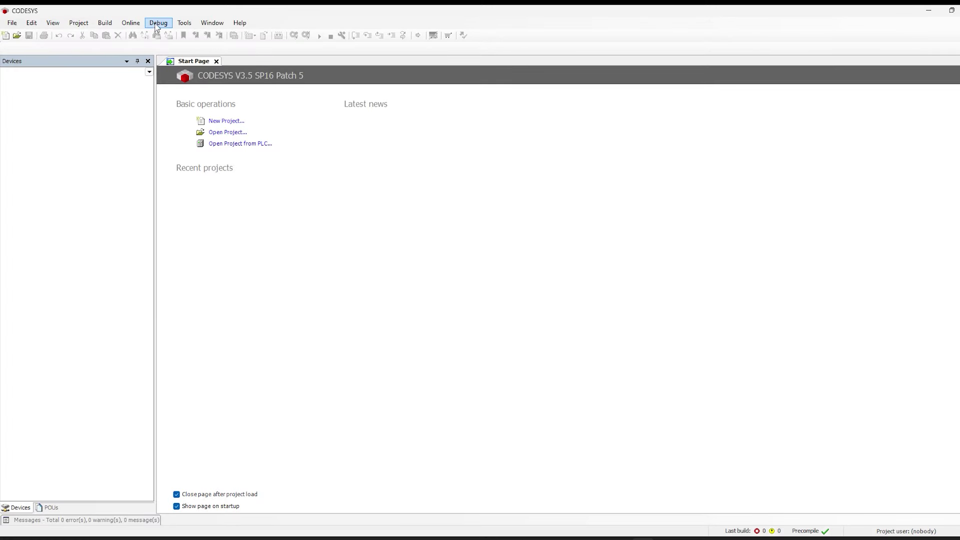
pyautogui.click(183, 23)
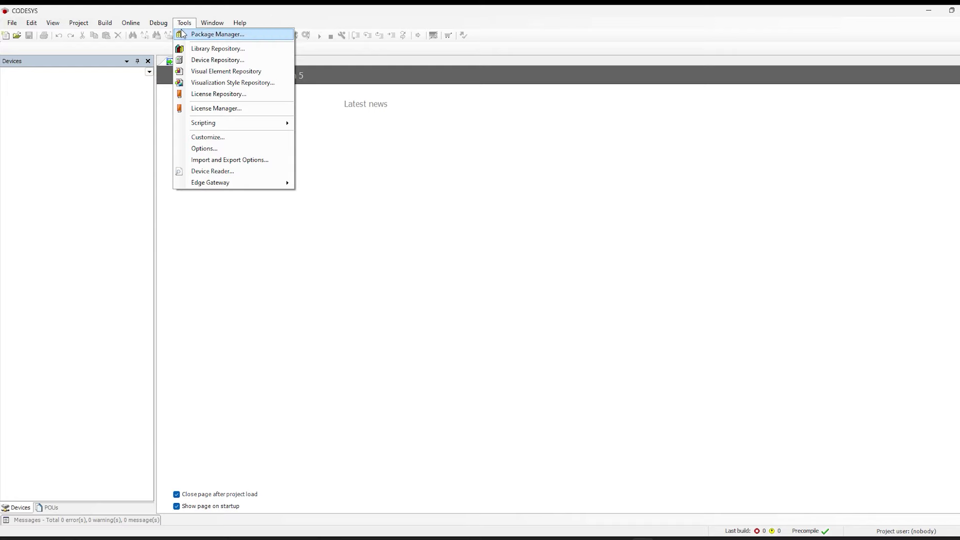
pyautogui.click(183, 34)
# Install the ifm_edgeControllers package (edgeController_64bit 2.4.4.0), accepting its license, and close the Package Manager.
pyautogui.click(649, 156)
pyautogui.click(510, 233)
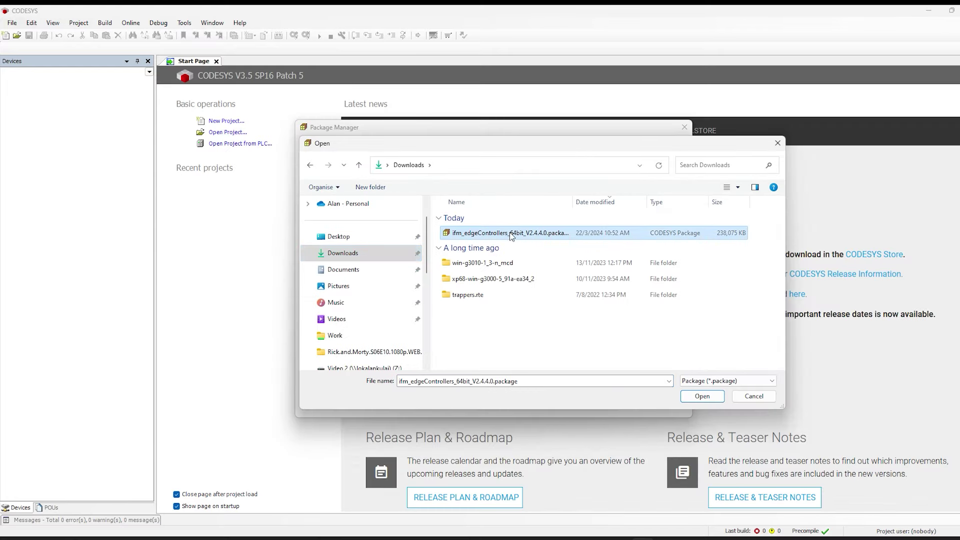
pyautogui.click(702, 396)
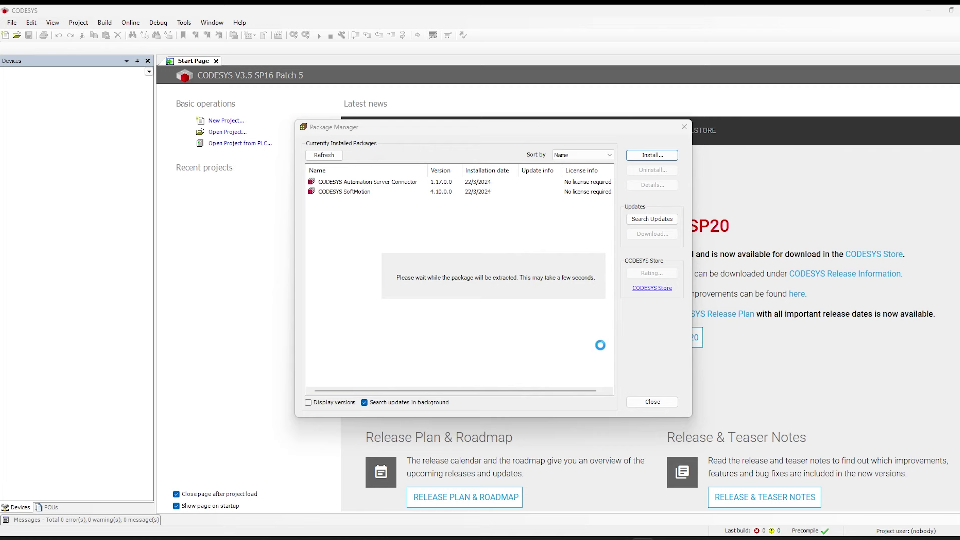
pyautogui.click(383, 329)
pyautogui.click(547, 359)
pyautogui.click(549, 360)
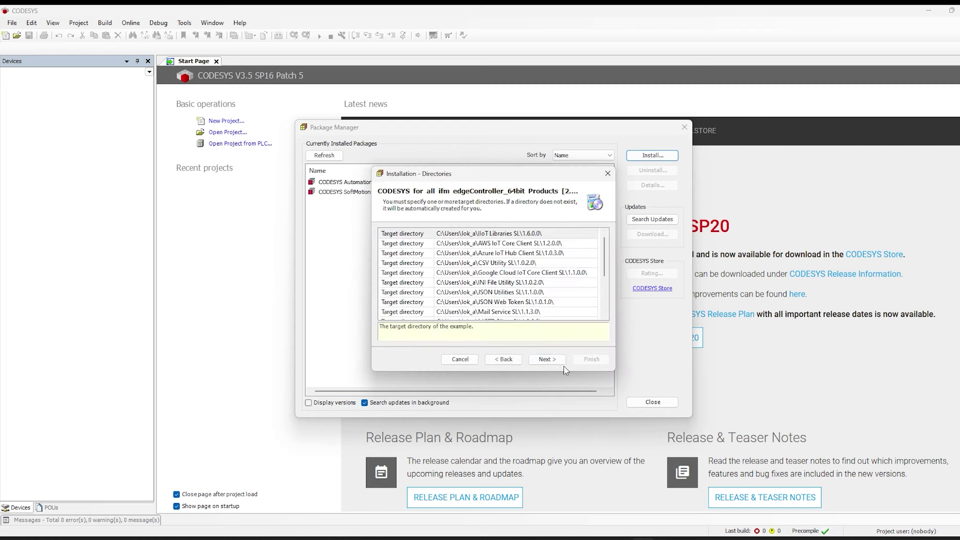
pyautogui.click(556, 361)
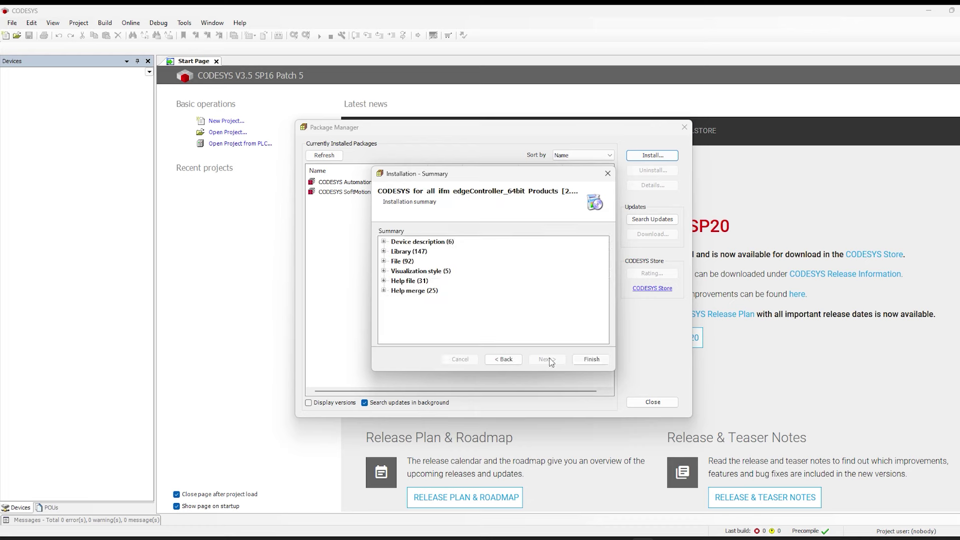
pyautogui.click(588, 364)
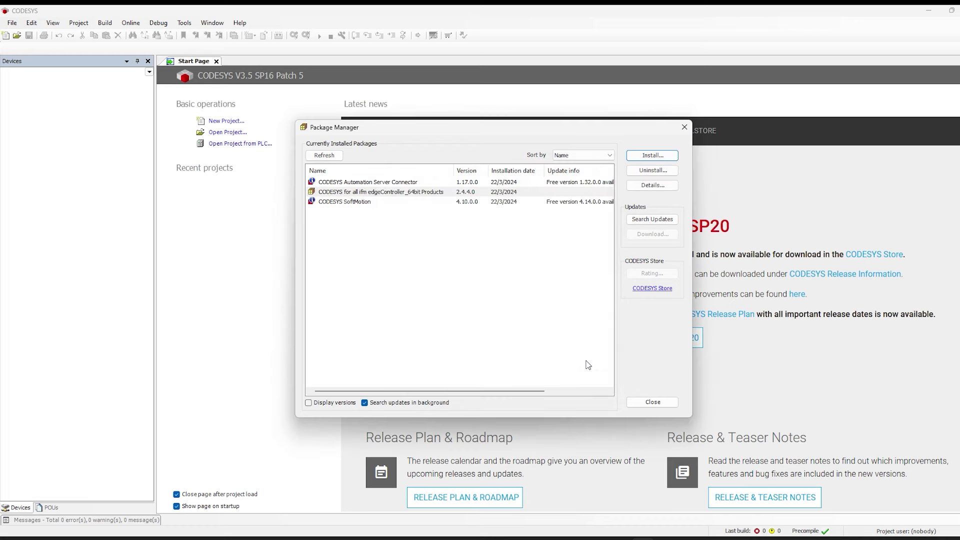
pyautogui.click(666, 404)
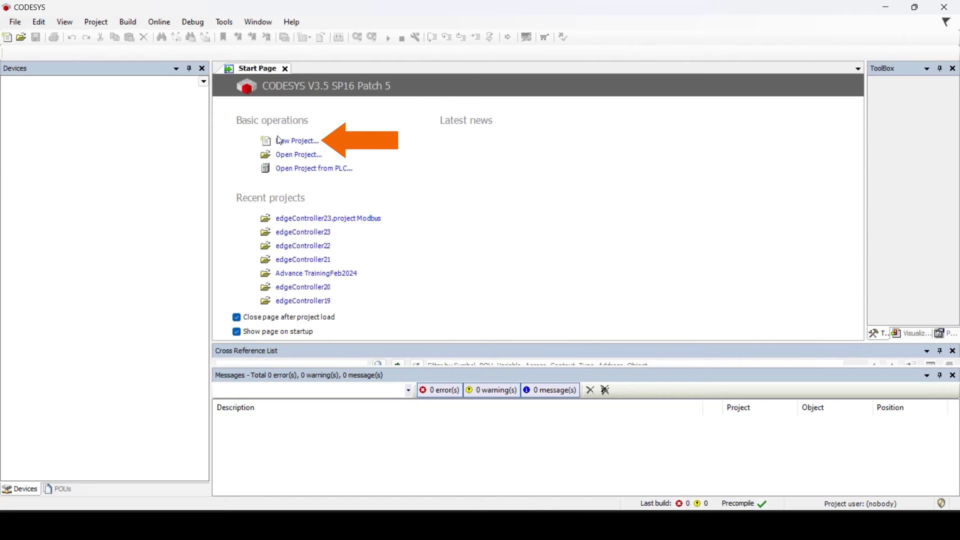
# Create project 'edgeController24 Modbus' from the ifm CabinetLine Standard template.
pyautogui.click(299, 146)
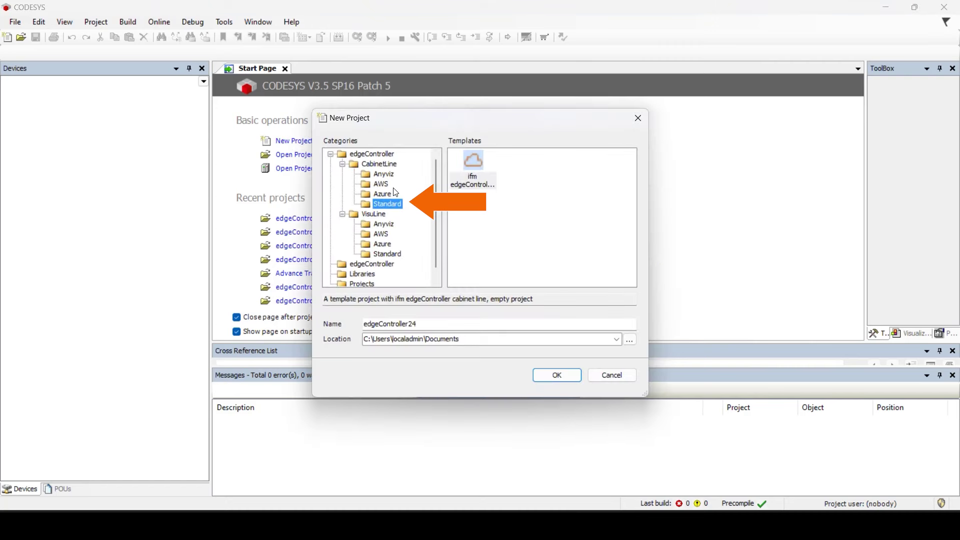
pyautogui.click(389, 184)
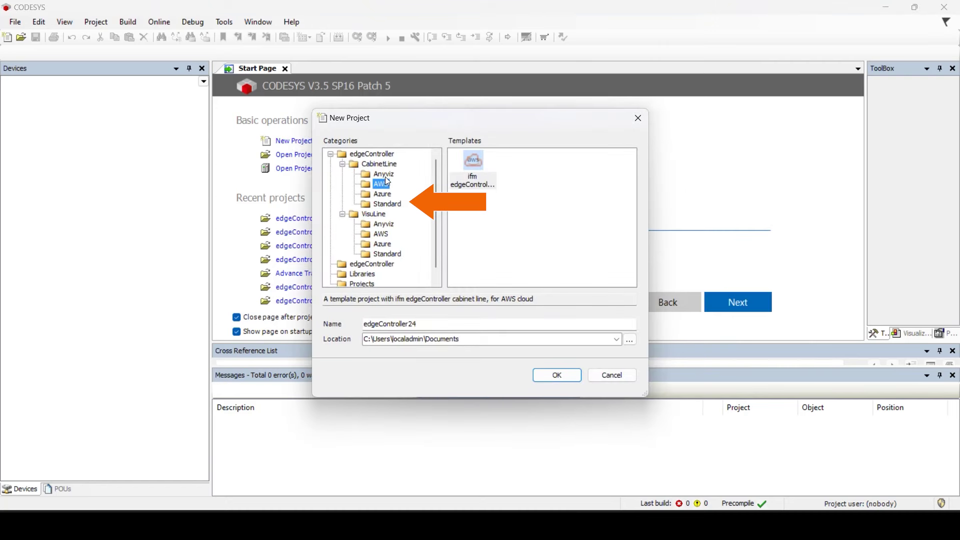
pyautogui.click(389, 204)
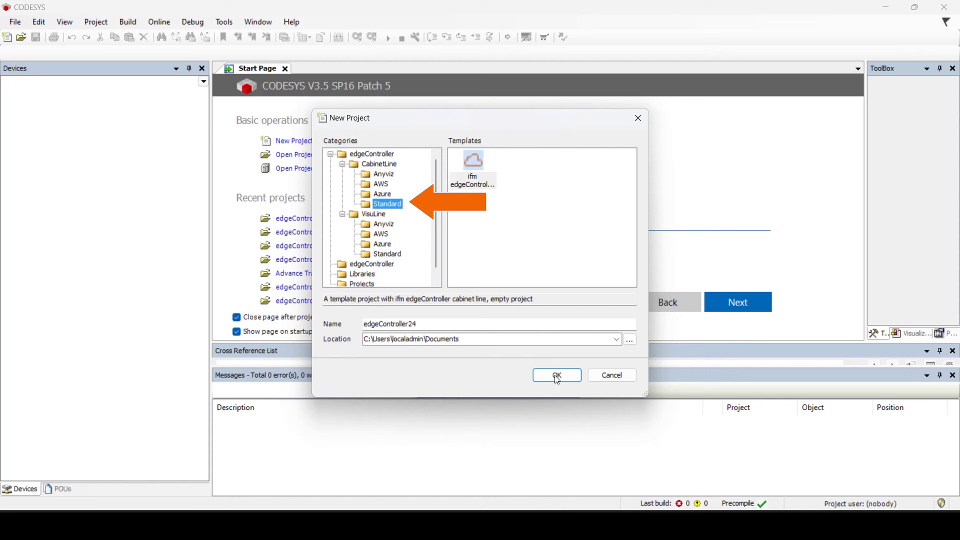
pyautogui.click(466, 325)
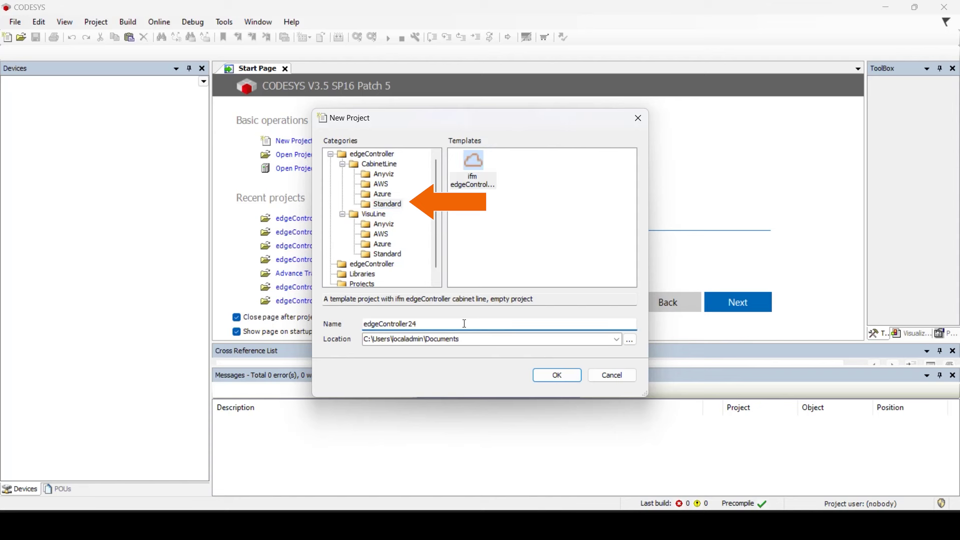
pyautogui.write('Modbus')
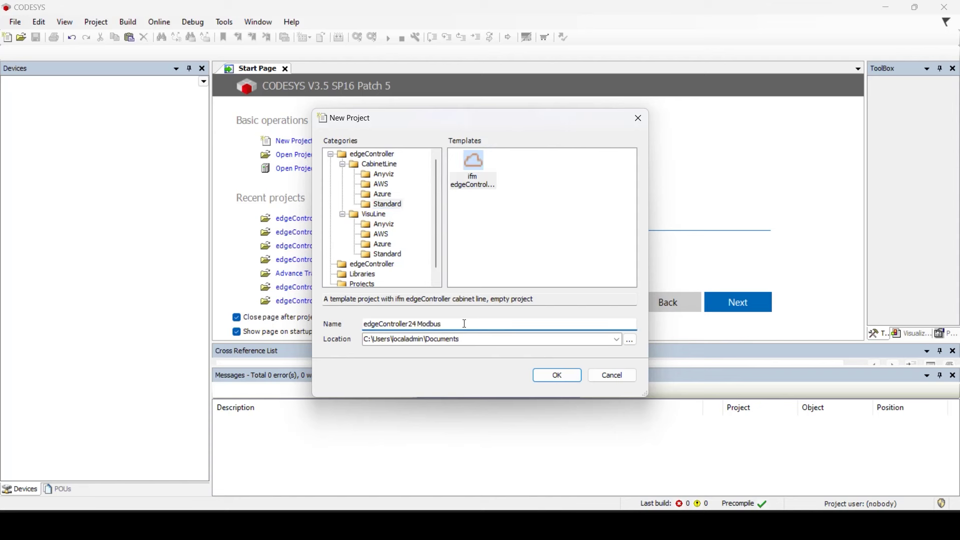
pyautogui.press('Return')
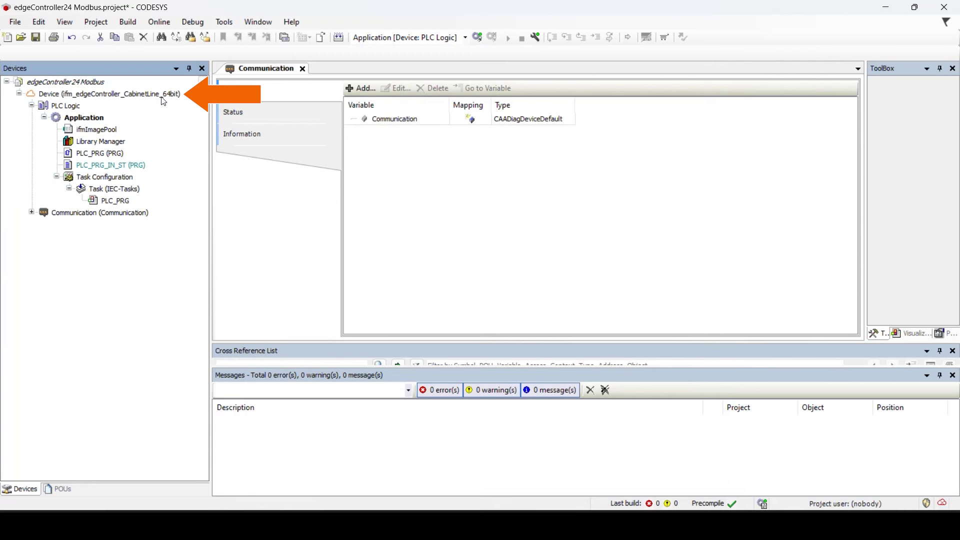
# Scan the network and select AE3100 [00F7] under Gateway-1 as the target controller.
pyautogui.doubleClick(164, 101)
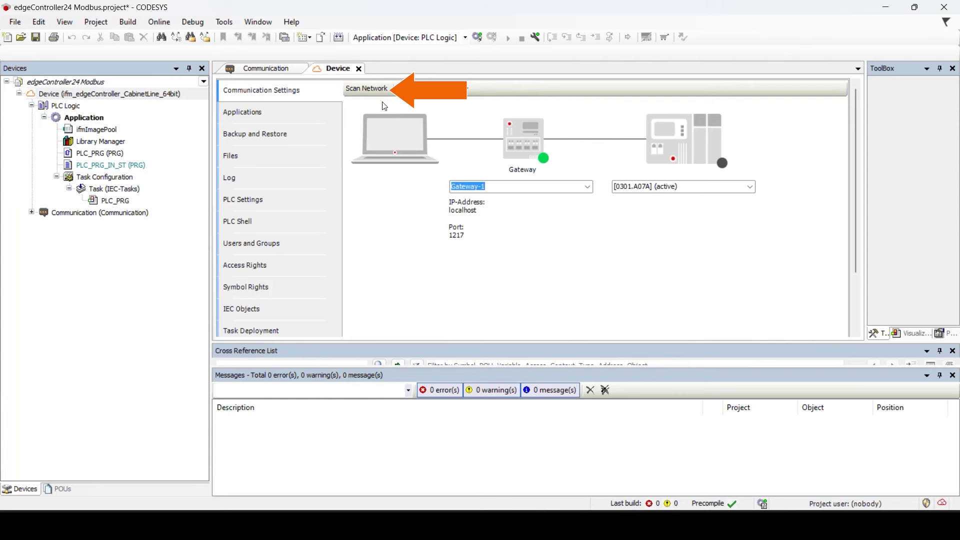
pyautogui.click(370, 90)
pyautogui.click(316, 174)
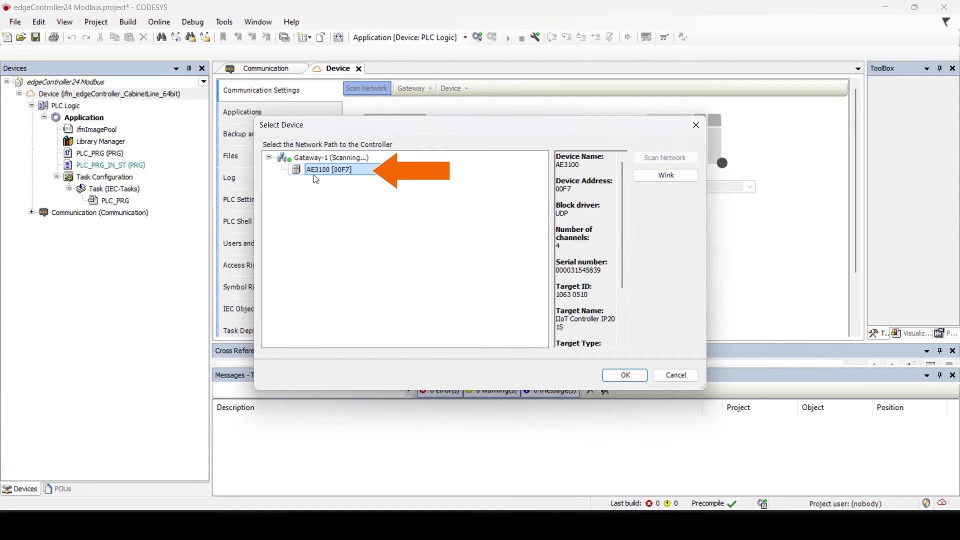
pyautogui.click(625, 376)
pyautogui.click(159, 22)
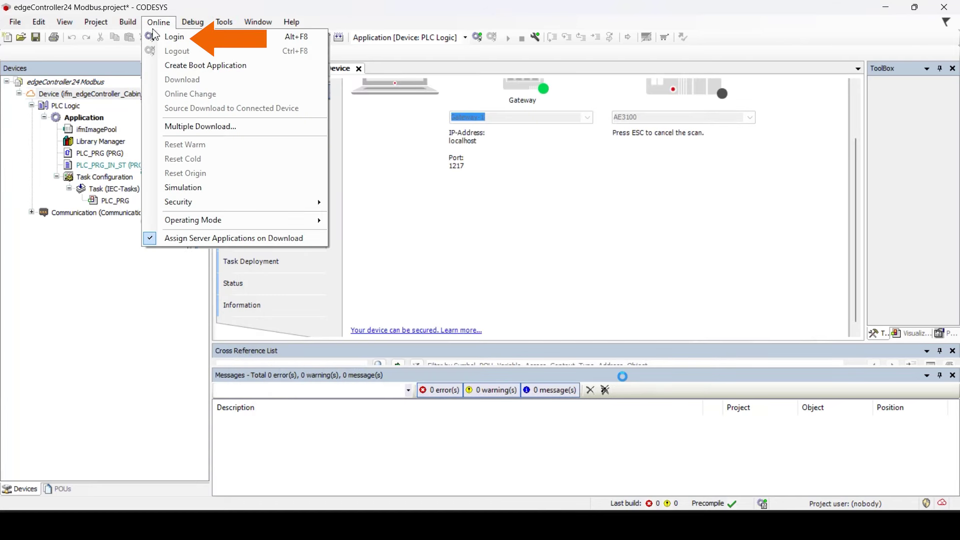
# Log in to the AE3100 PLC, log out again, and open the Communication device editor.
pyautogui.click(156, 36)
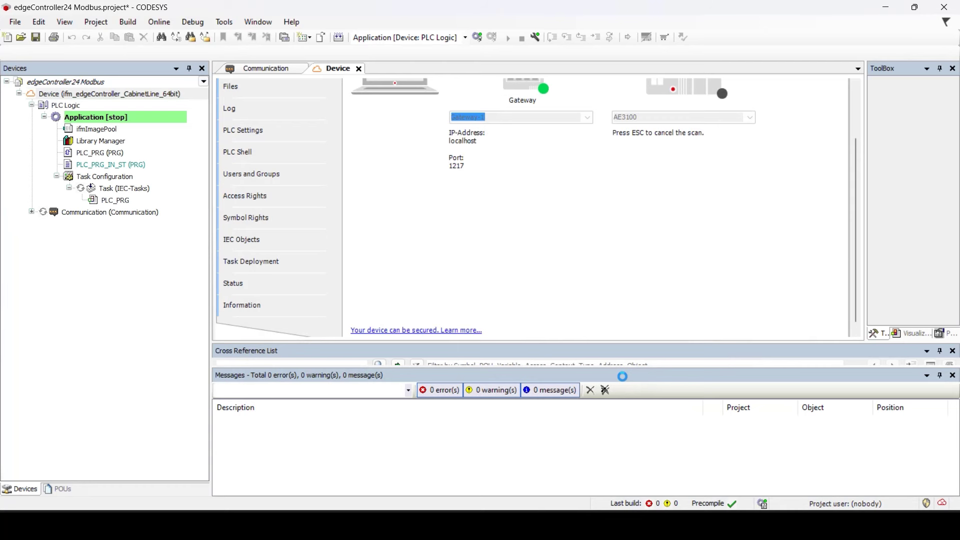
pyautogui.click(159, 22)
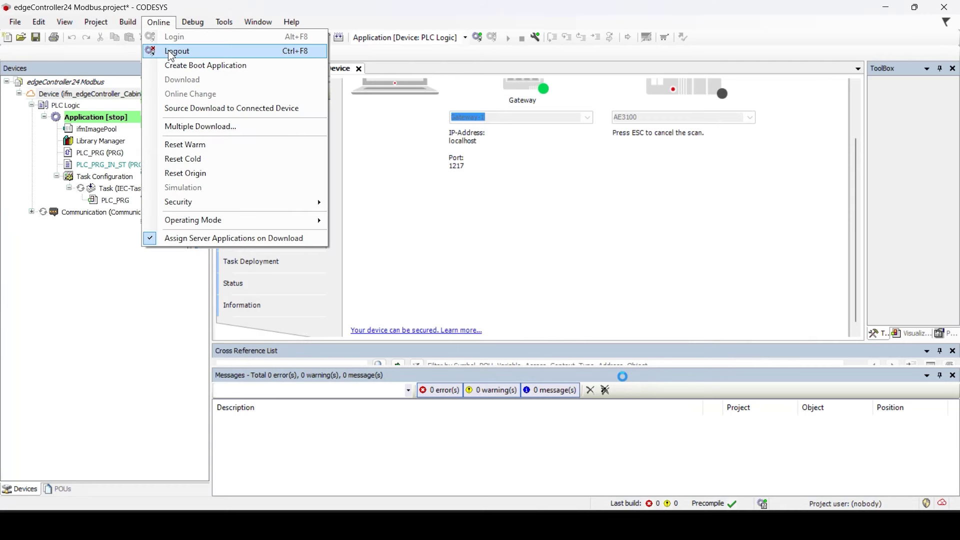
pyautogui.click(172, 52)
pyautogui.doubleClick(40, 215)
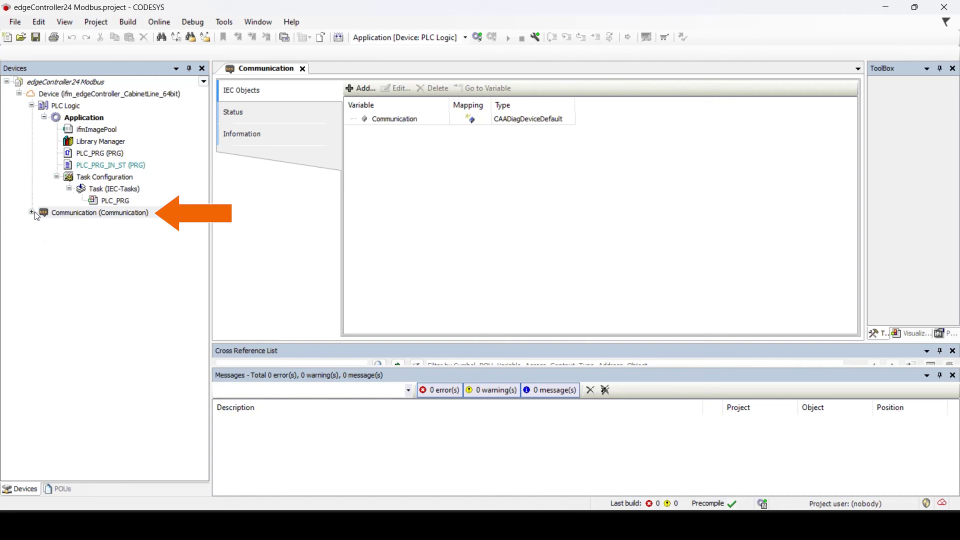
# Add an ifm Ethernet 2.1.0.0 adapter (Ethernet_1) under Communication's Ethernet node.
pyautogui.click(32, 213)
pyautogui.click(81, 226)
pyautogui.rightClick(82, 230)
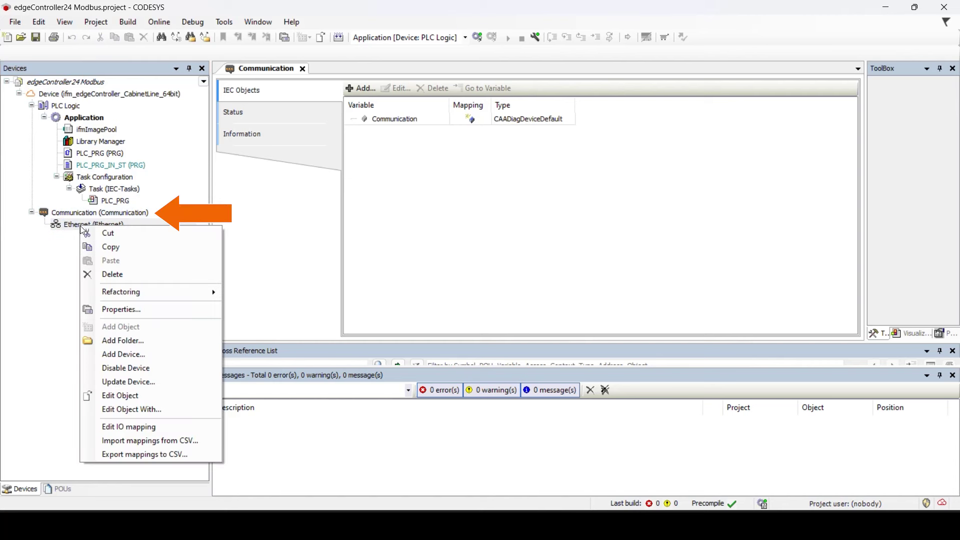
pyautogui.click(158, 355)
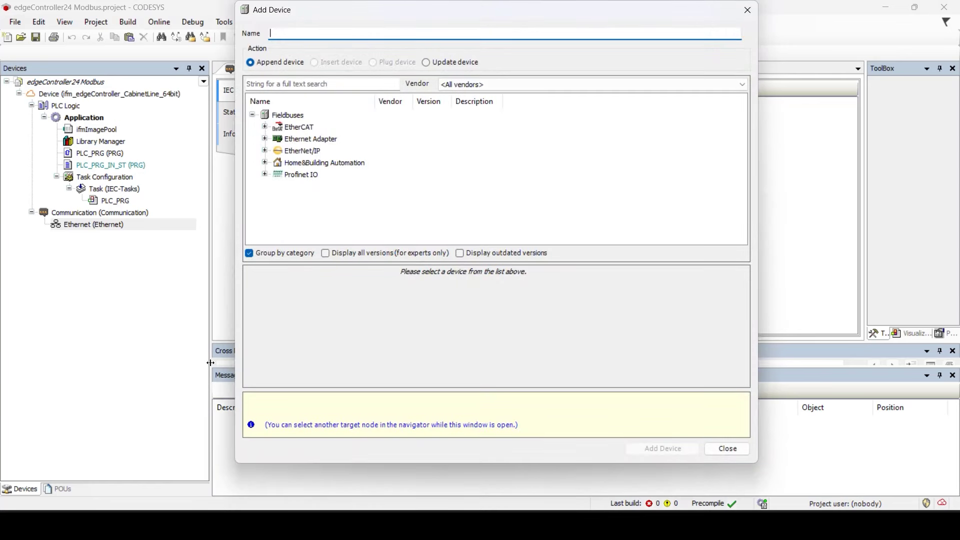
pyautogui.click(265, 140)
pyautogui.doubleClick(357, 163)
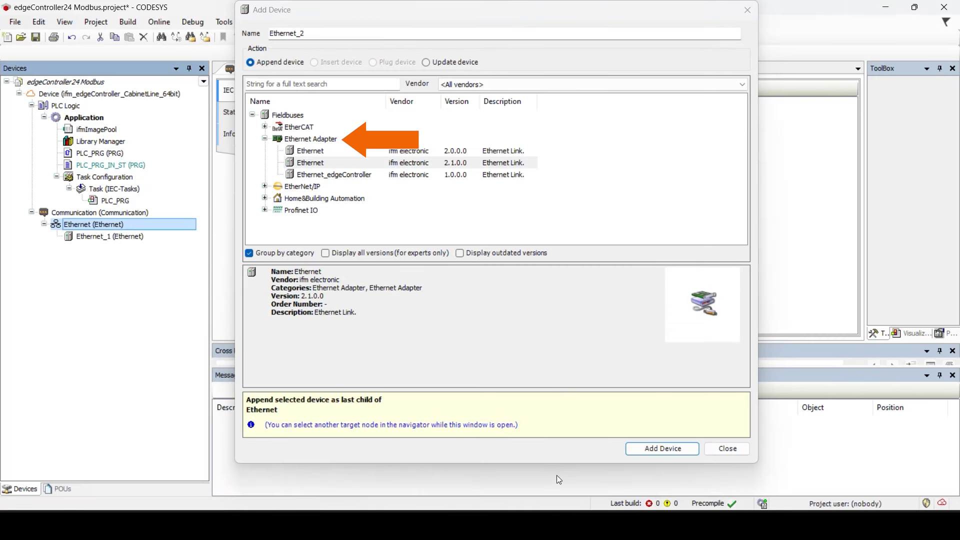
pyautogui.click(728, 450)
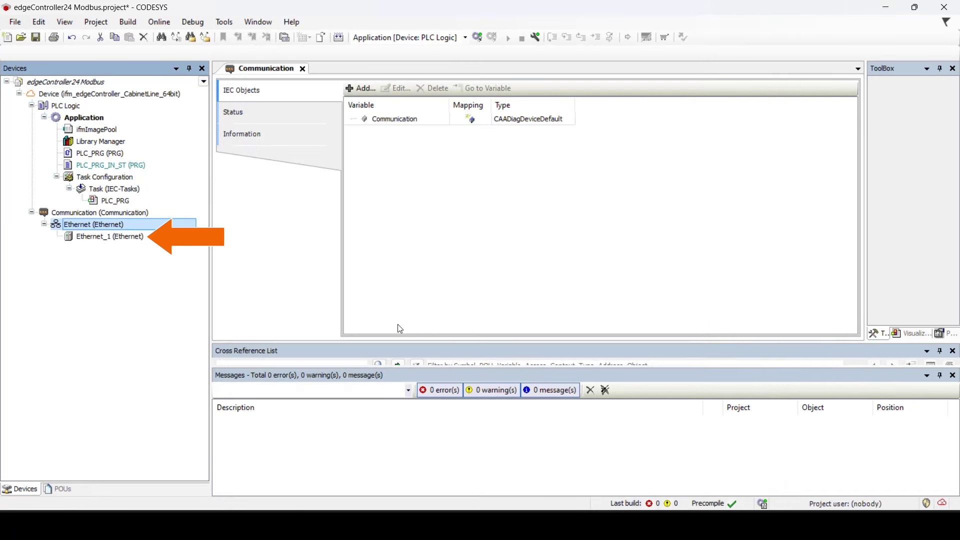
# Add a Modbus TCP Master device under Ethernet_1.
pyautogui.click(144, 239)
pyautogui.rightClick(146, 239)
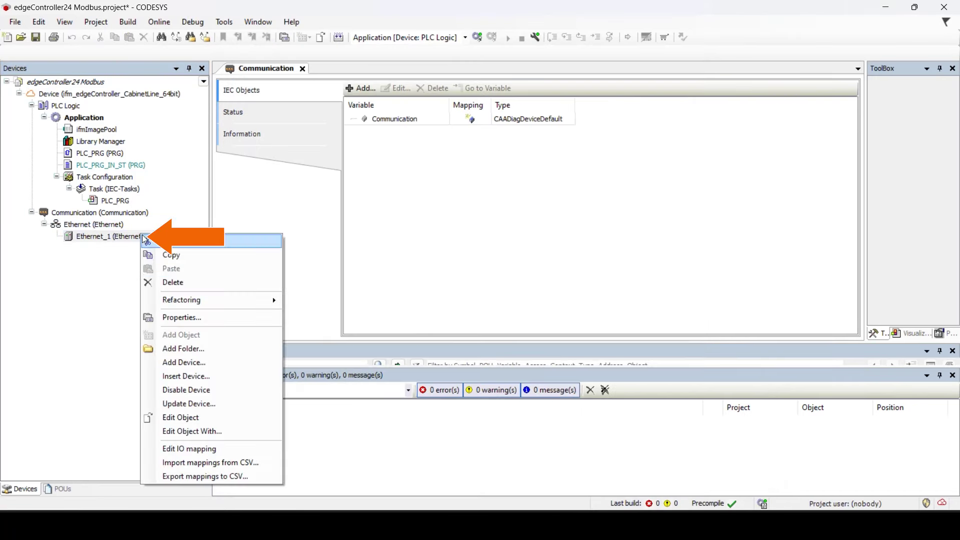
pyautogui.click(210, 363)
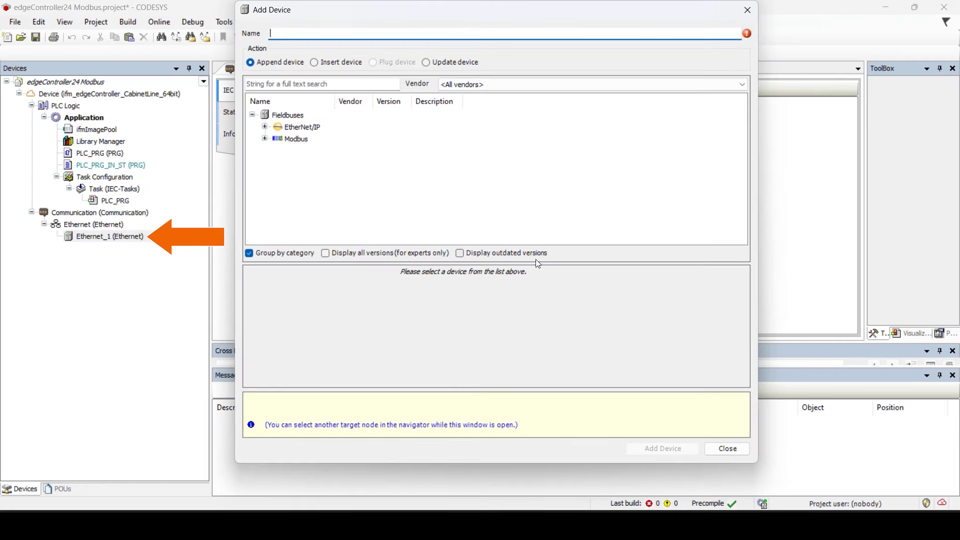
pyautogui.click(265, 139)
pyautogui.doubleClick(298, 151)
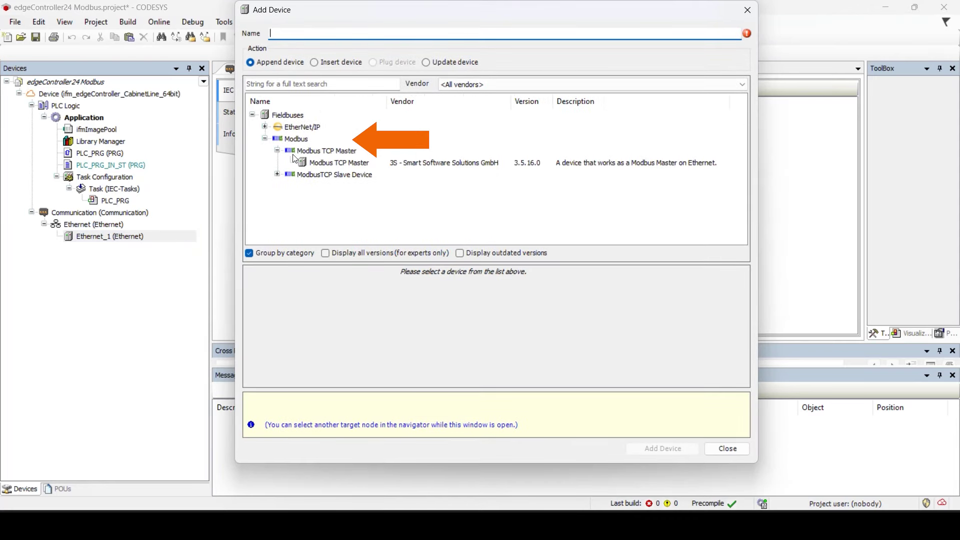
pyautogui.click(341, 163)
pyautogui.click(661, 448)
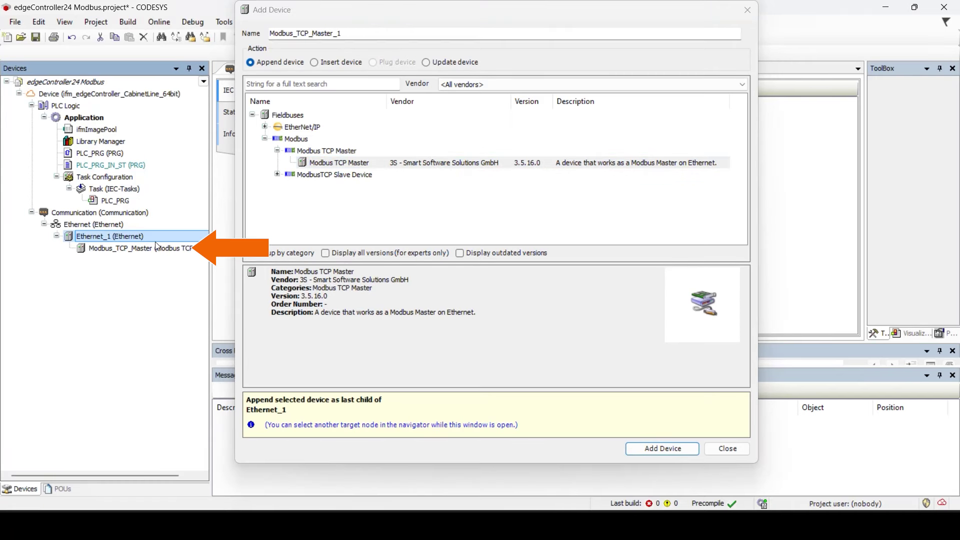
# Add a Modbus TCP Slave beneath the Modbus_TCP_Master.
pyautogui.click(157, 247)
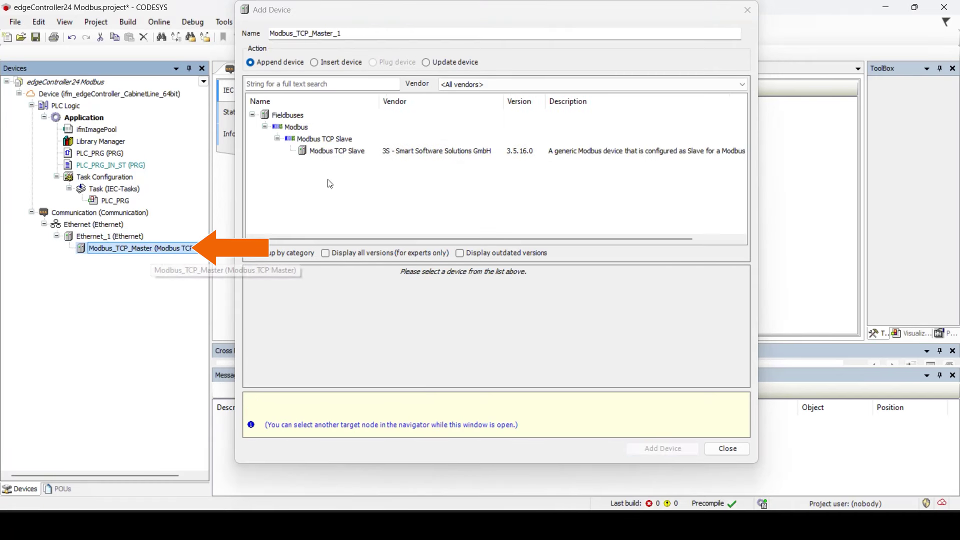
pyautogui.click(366, 151)
pyautogui.click(650, 449)
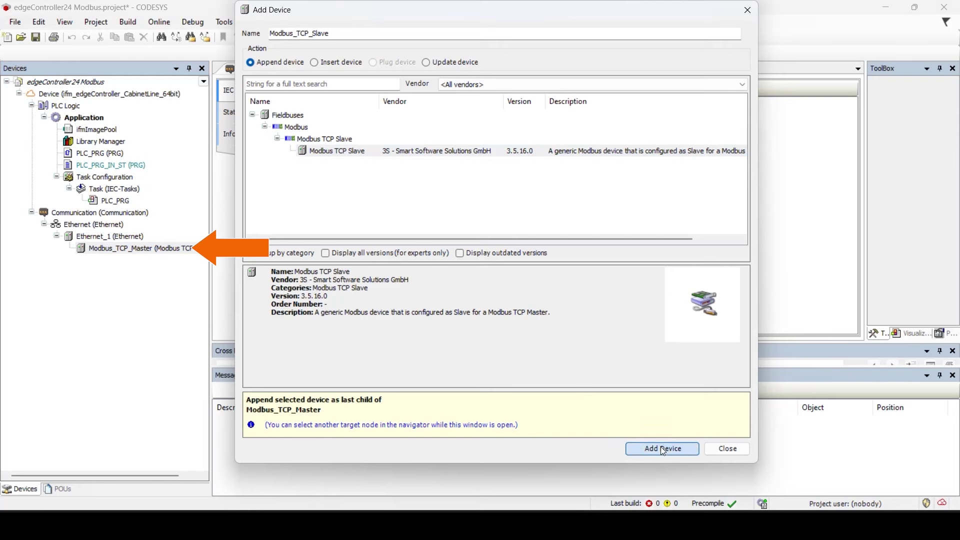
# Set Ethernet_1's network interface to eth3 at IP 192.168.83.247.
pyautogui.click(724, 451)
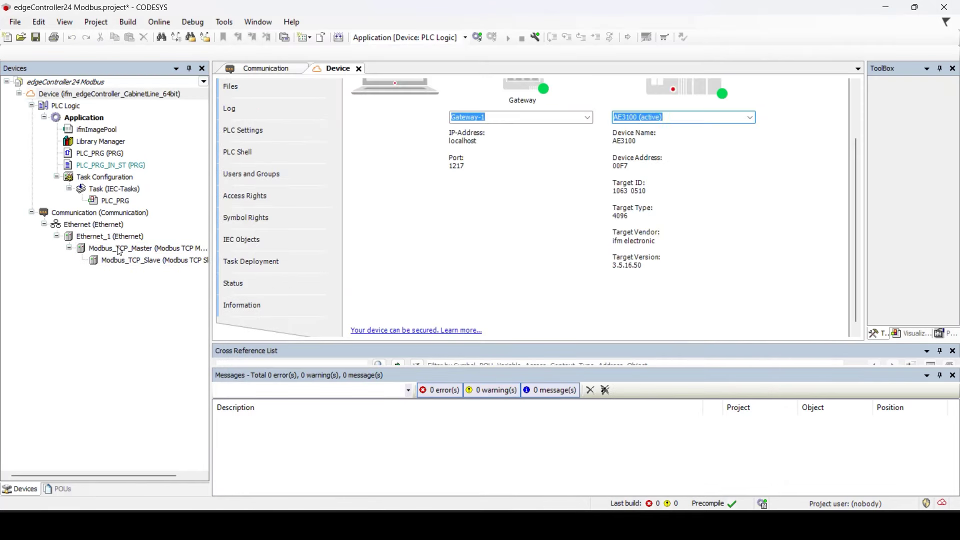
pyautogui.moveTo(110, 224); pyautogui.dragTo(131, 237)
pyautogui.doubleClick(131, 237)
pyautogui.click(552, 99)
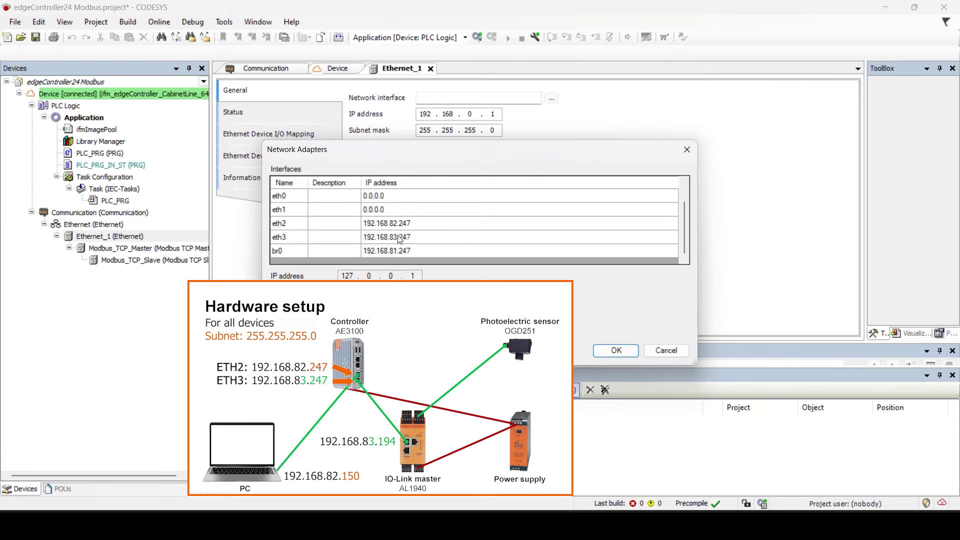
pyautogui.click(413, 237)
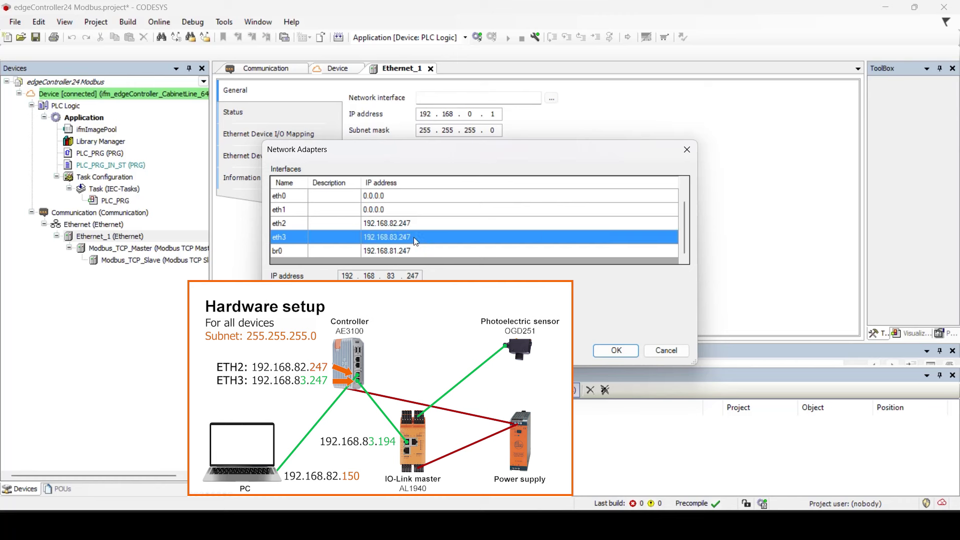
pyautogui.click(617, 351)
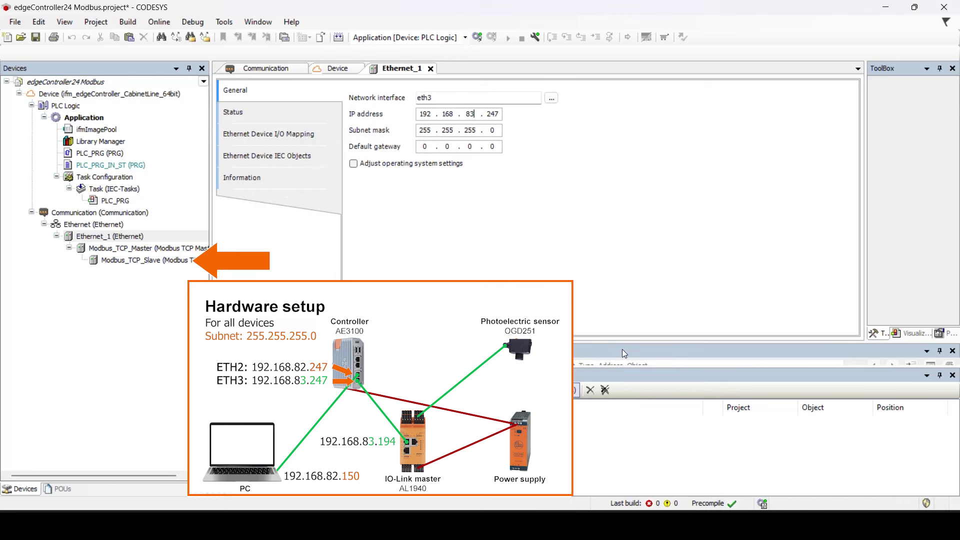
pyautogui.click(198, 249)
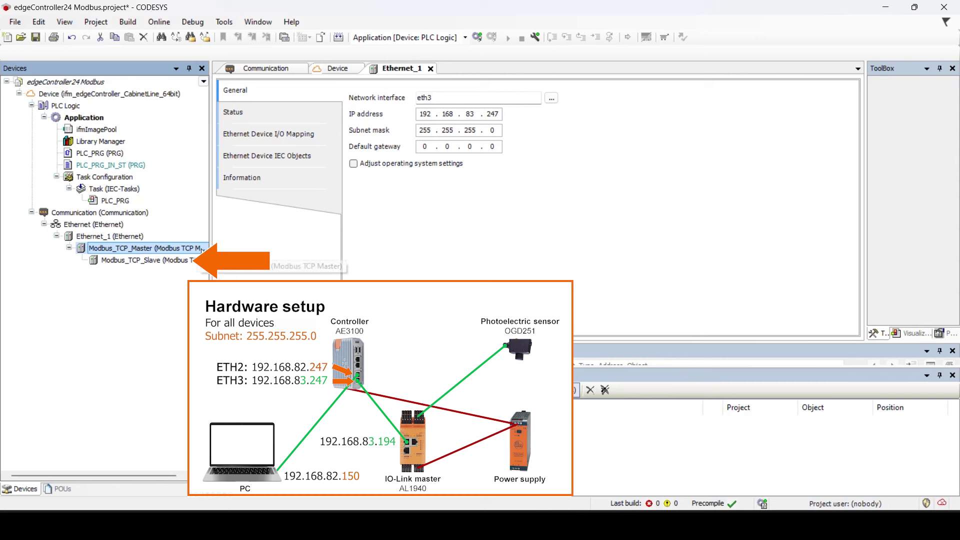
# Change the Modbus_TCP_Slave's slave IP address to 192.168.83.194.
pyautogui.click(190, 260)
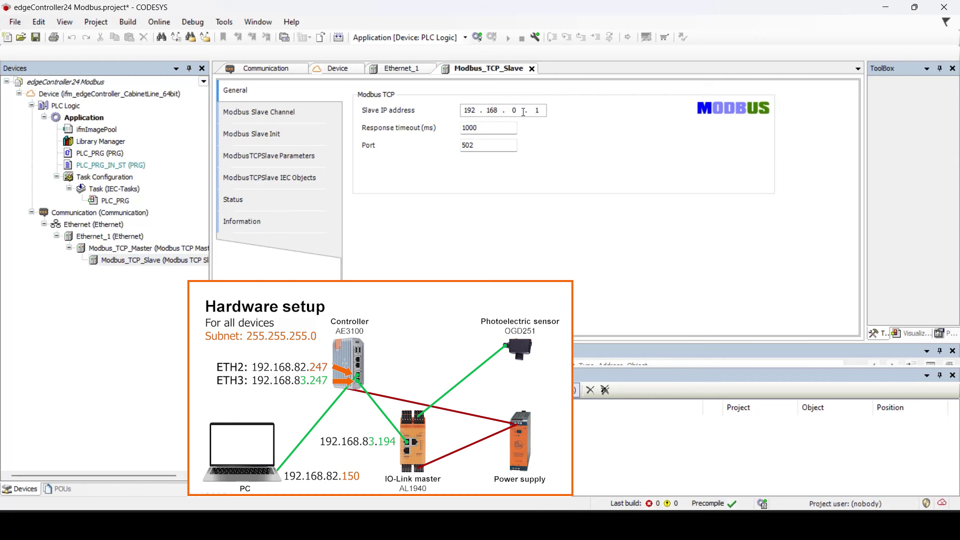
pyautogui.doubleClick(513, 110)
pyautogui.write('83')
pyautogui.doubleClick(537, 110)
pyautogui.write('194')
# Add Modbus Channel 0 reading holding registers every 100 ms and select the 0x0000 read offset.
pyautogui.click(260, 112)
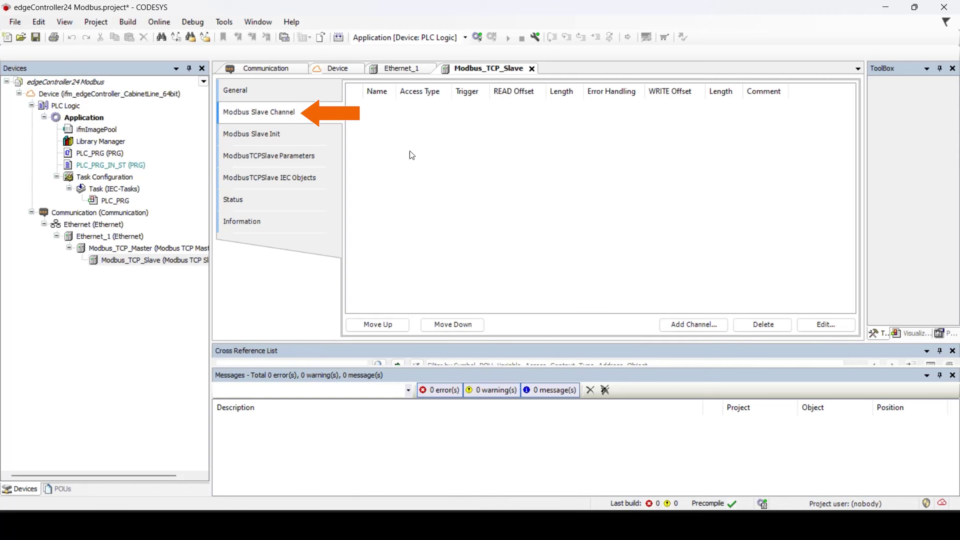
pyautogui.click(690, 325)
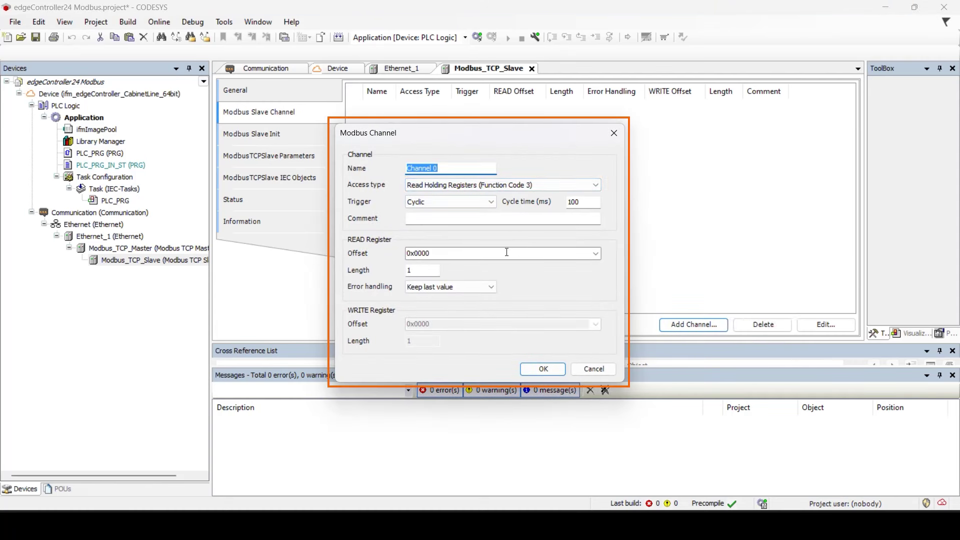
pyautogui.click(408, 253)
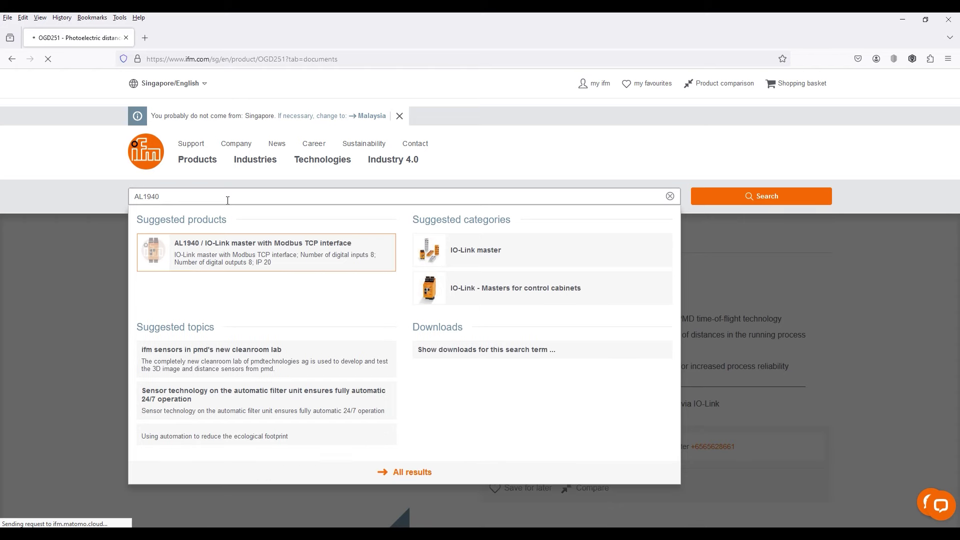
# Search ifm.com for AL1940 and open the IO-Link master's product page.
pyautogui.press('Return')
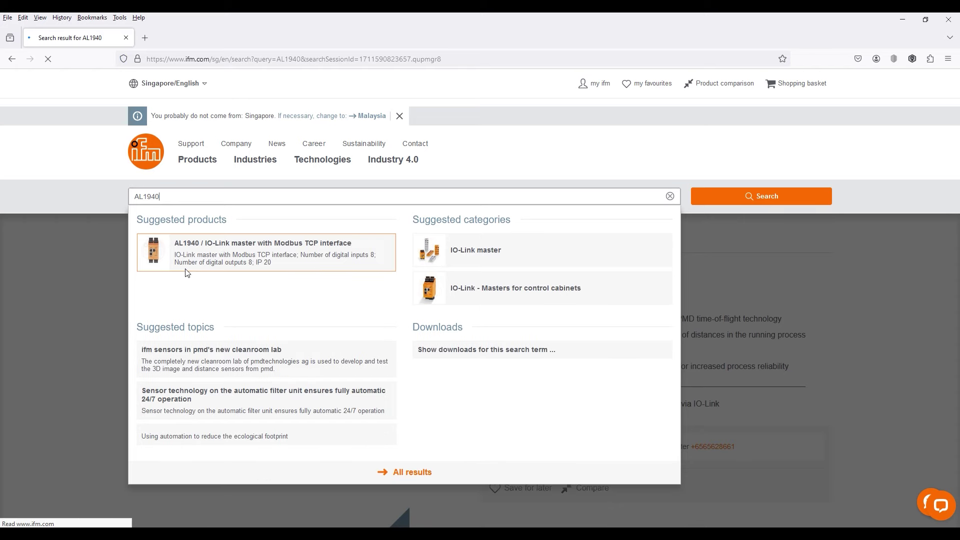
pyautogui.click(168, 352)
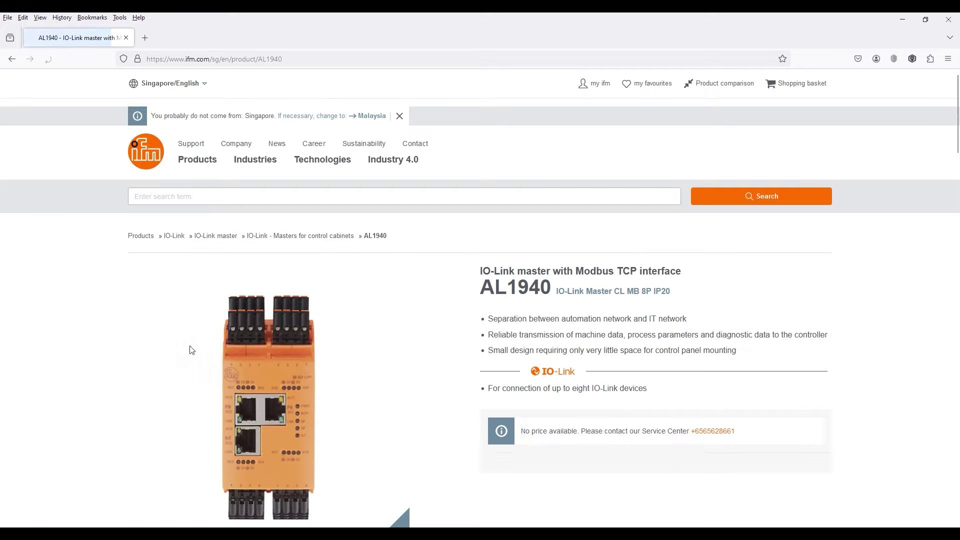
pyautogui.scroll(-4, 407, 332)
pyautogui.scroll(-3, 425, 369)
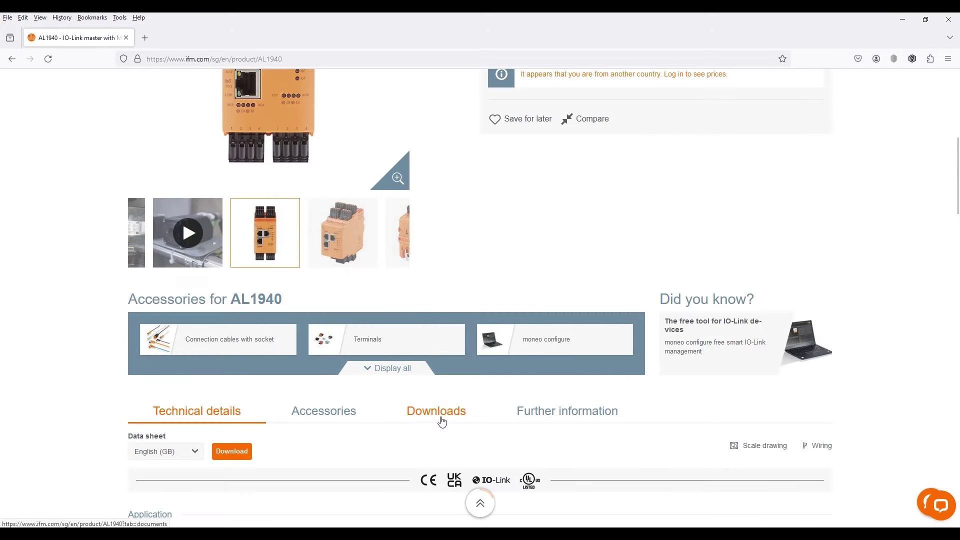
# Open the English device manual PDF from the AL1940 Downloads tab.
pyautogui.click(444, 420)
pyautogui.scroll(-15, 234, 322)
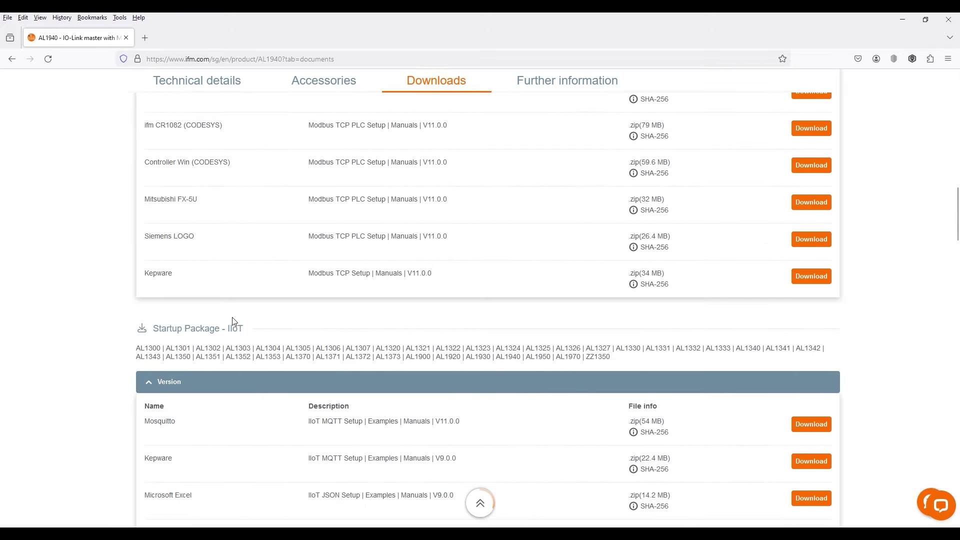
pyautogui.scroll(-17, 236, 322)
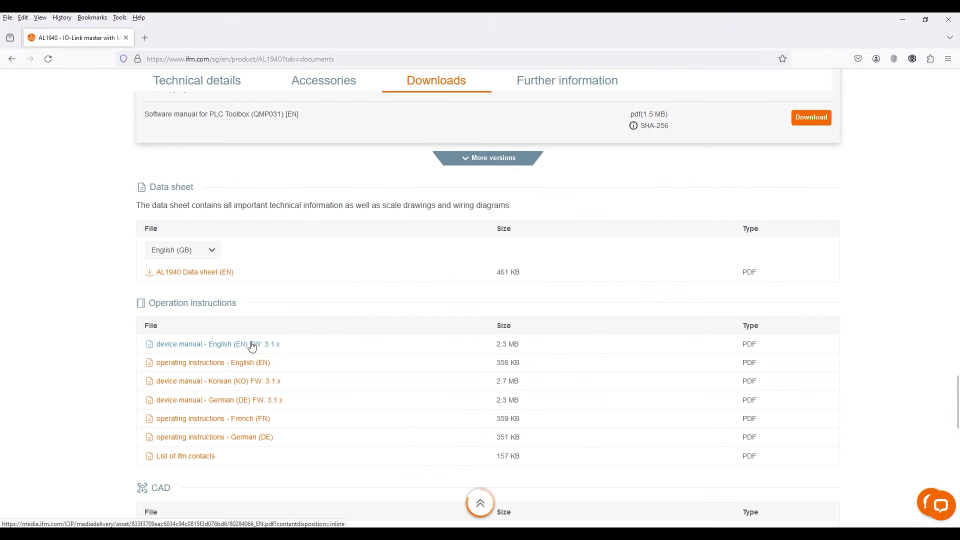
pyautogui.click(252, 345)
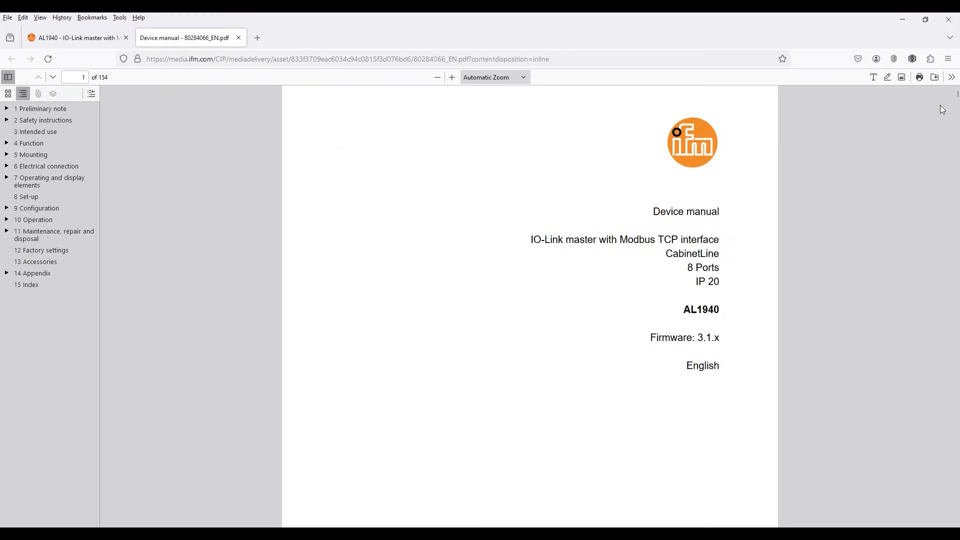
# Jump to manual section 9.3.5 to view the port input registers 1000–8002.
pyautogui.moveTo(957, 94); pyautogui.dragTo(957, 99)
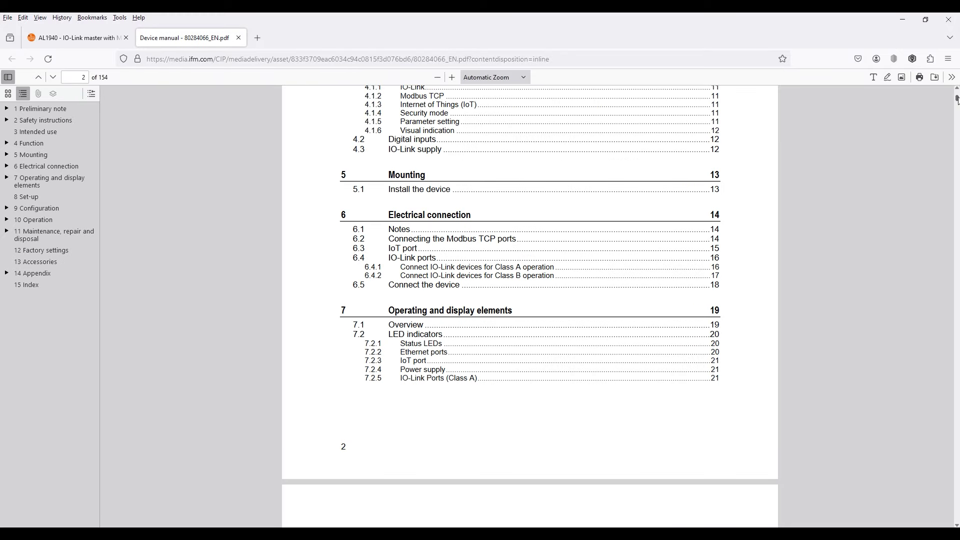
pyautogui.scroll(-6, 568, 285)
pyautogui.scroll(-9, 553, 299)
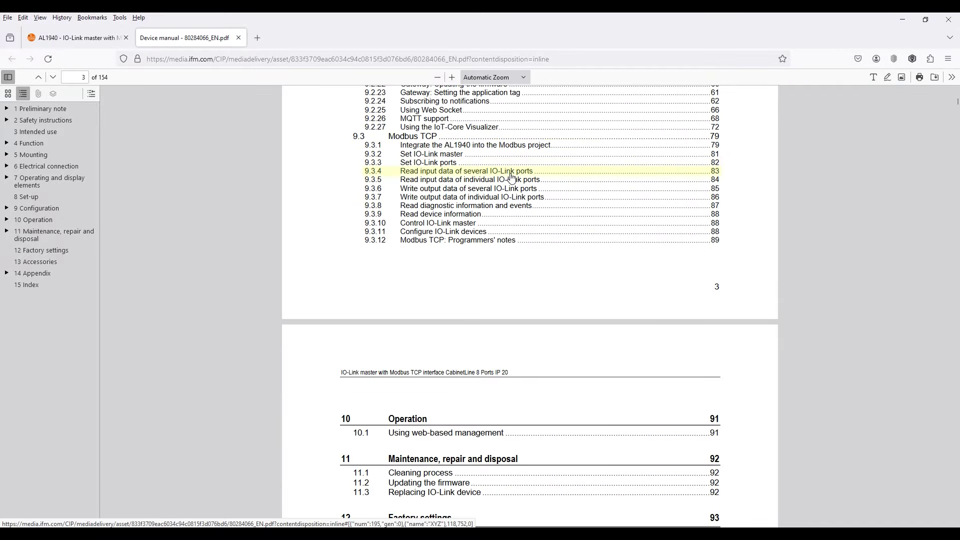
pyautogui.click(515, 181)
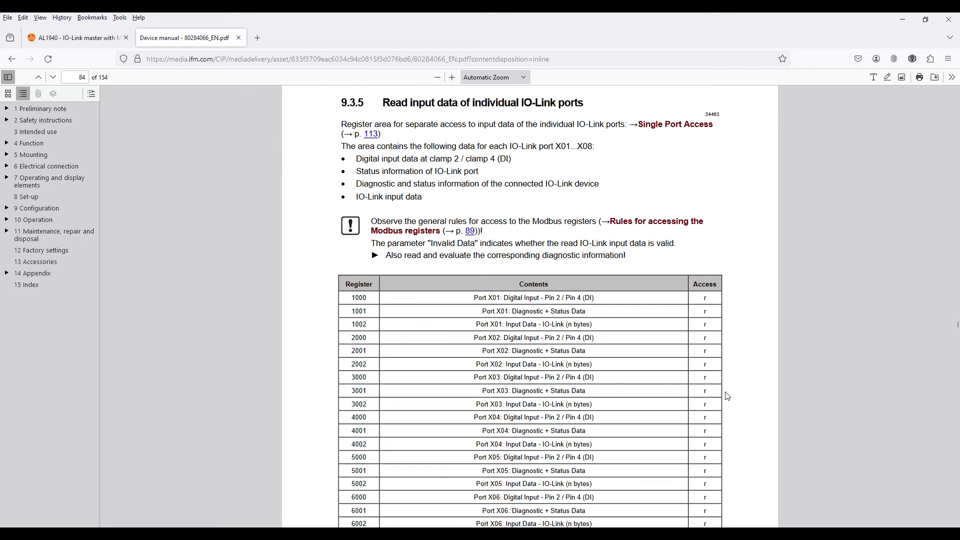
pyautogui.scroll(-4, 727, 396)
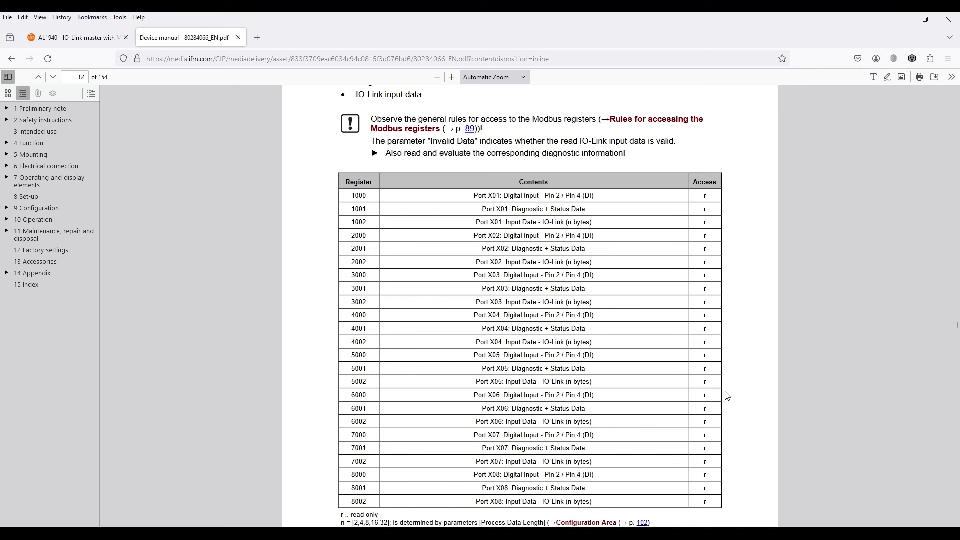
pyautogui.scroll(2, 727, 396)
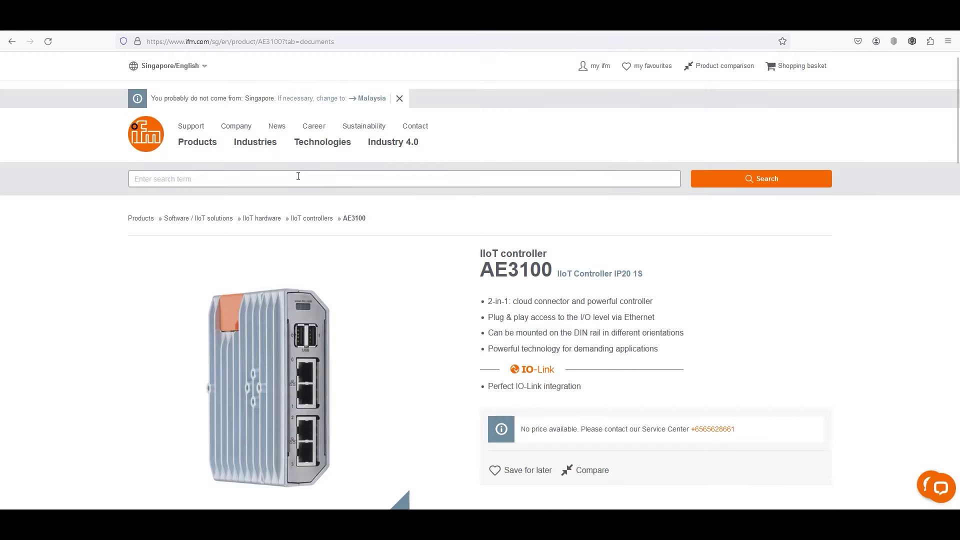
# Search for OGD251 and open the photoelectric sensor's product page.
pyautogui.write('OGD251')
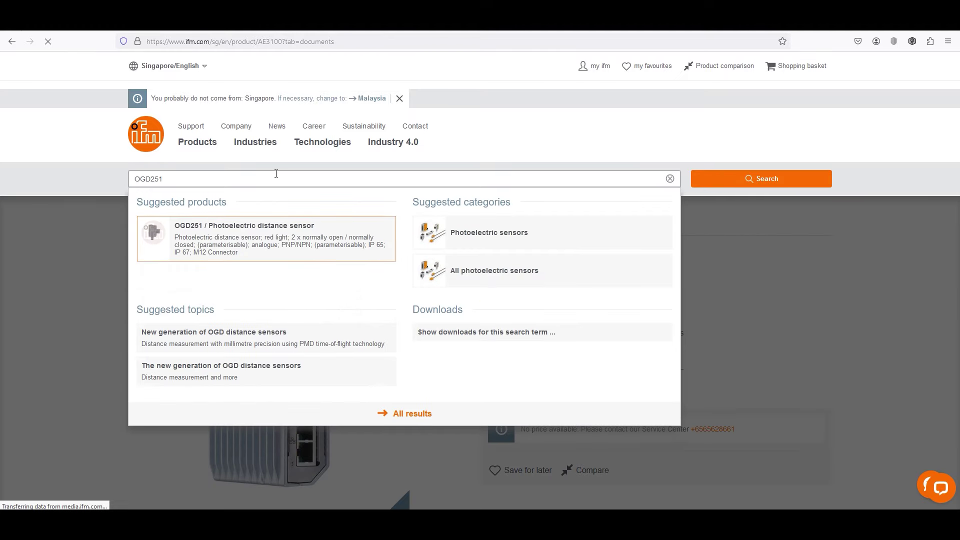
pyautogui.click(185, 257)
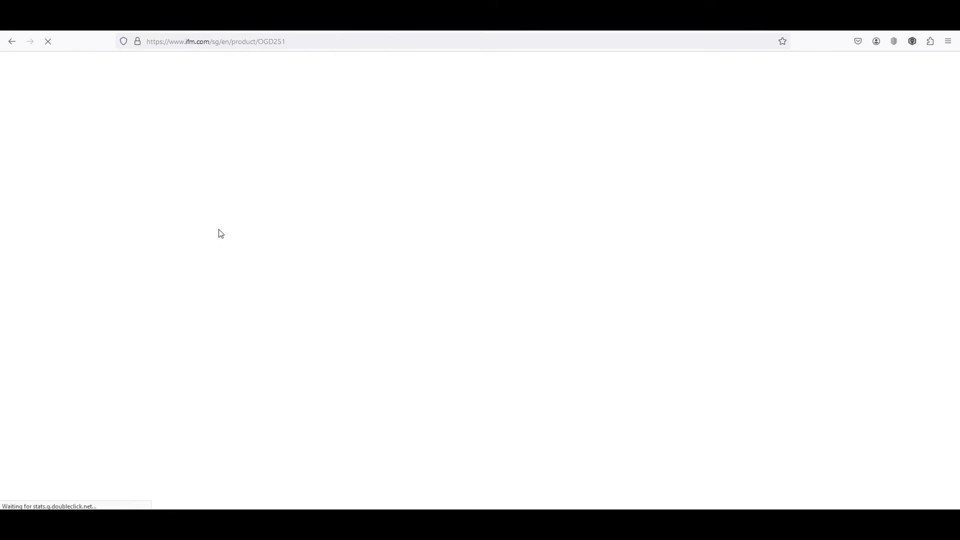
pyautogui.scroll(-3, 387, 307)
pyautogui.scroll(-6, 388, 307)
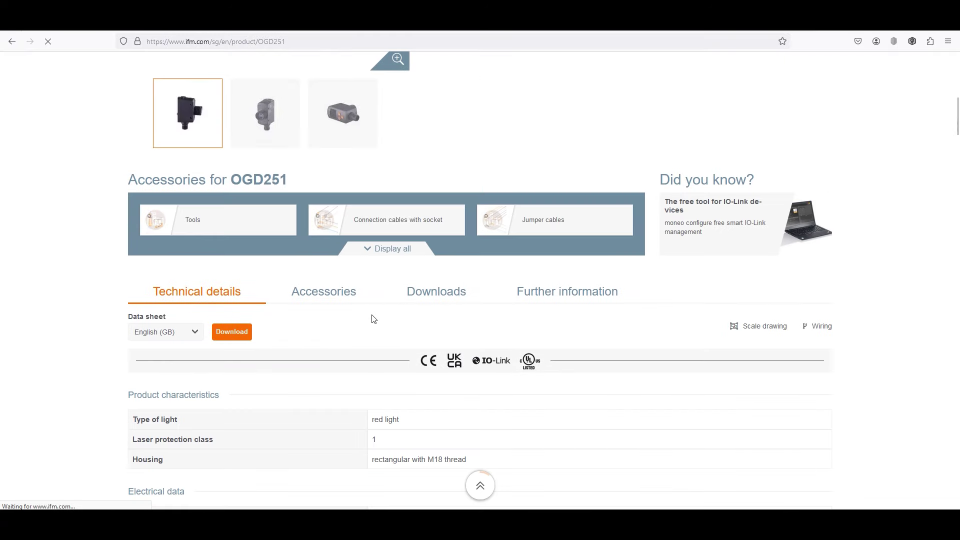
# Open the IO-Link interface description PDF and scroll to the Distance and Reflectivity process data.
pyautogui.click(421, 294)
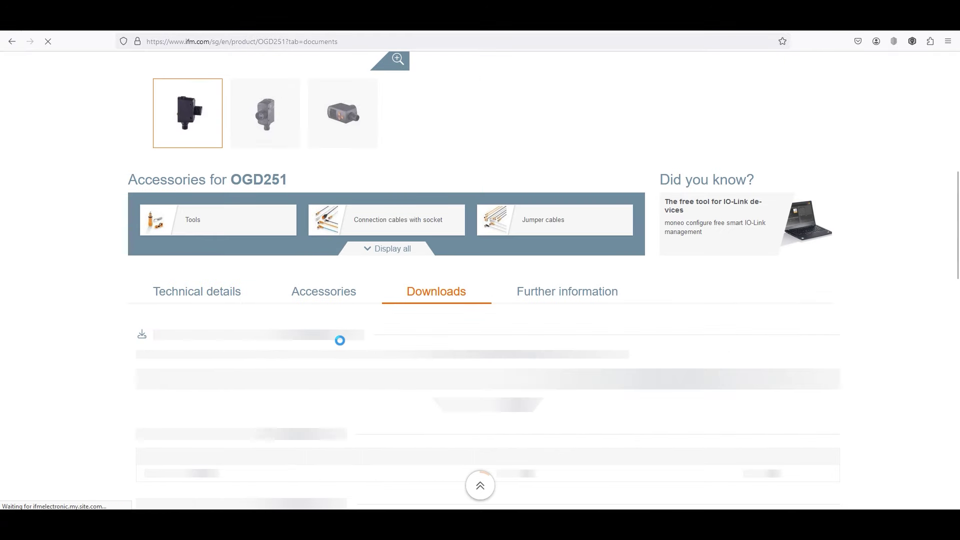
pyautogui.scroll(-15, 250, 208)
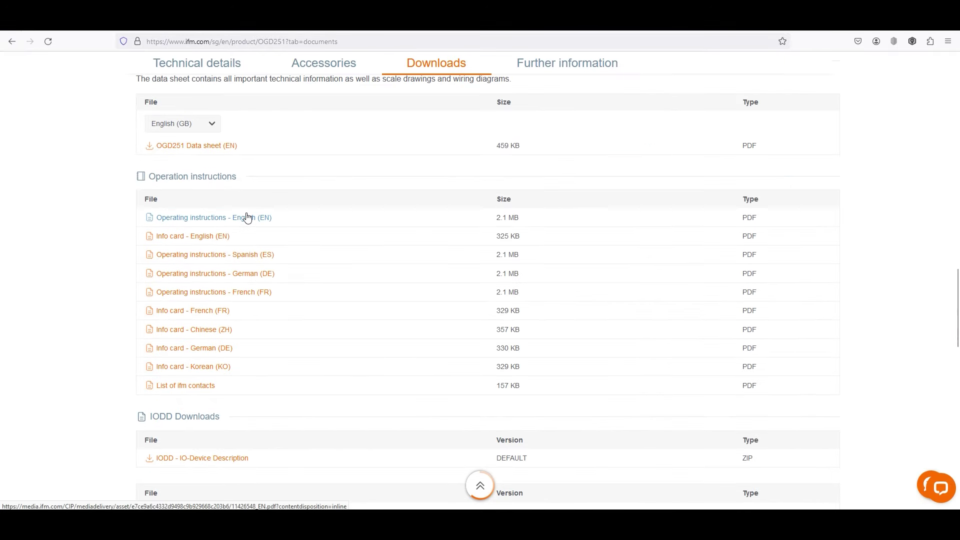
pyautogui.scroll(-3, 247, 217)
pyautogui.click(223, 396)
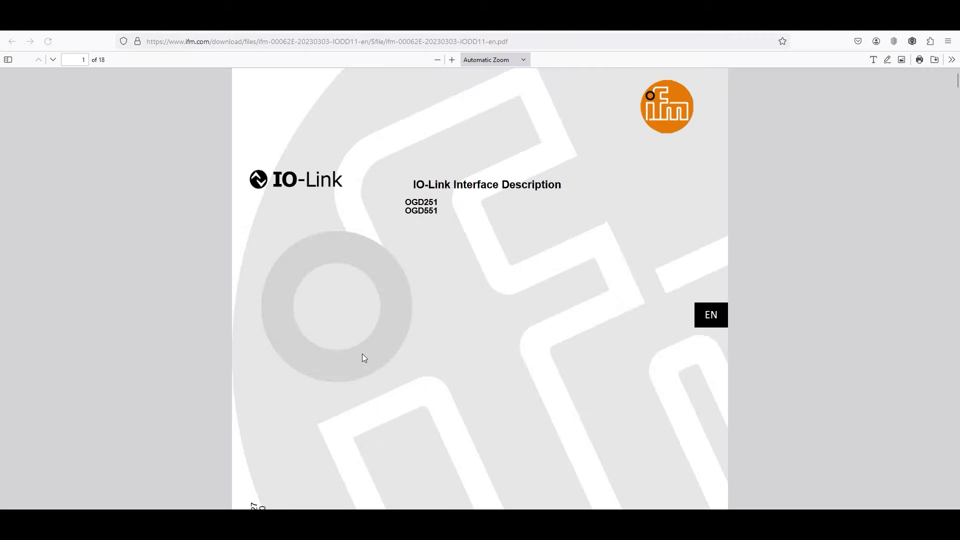
pyautogui.scroll(-10, 495, 259)
pyautogui.scroll(-5, 496, 266)
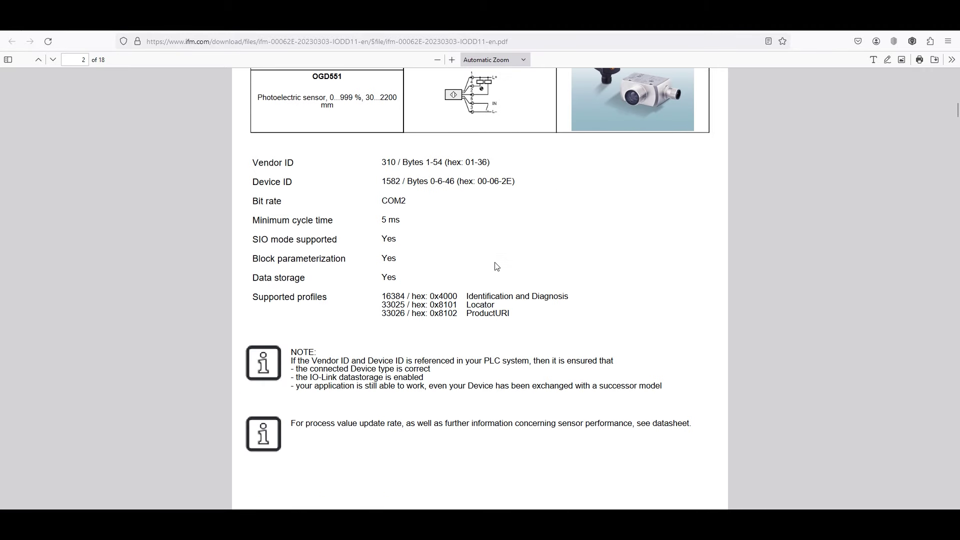
pyautogui.scroll(-12, 496, 265)
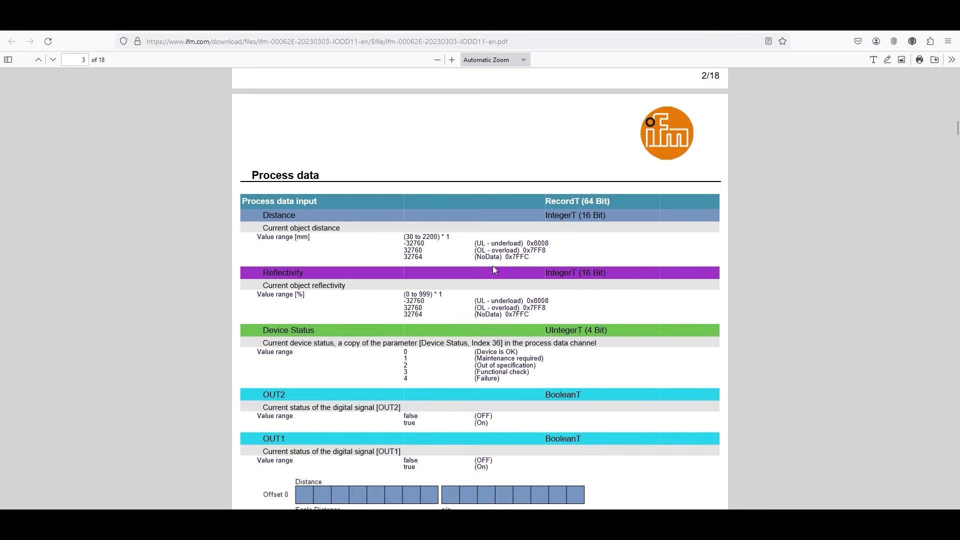
pyautogui.scroll(-2, 493, 268)
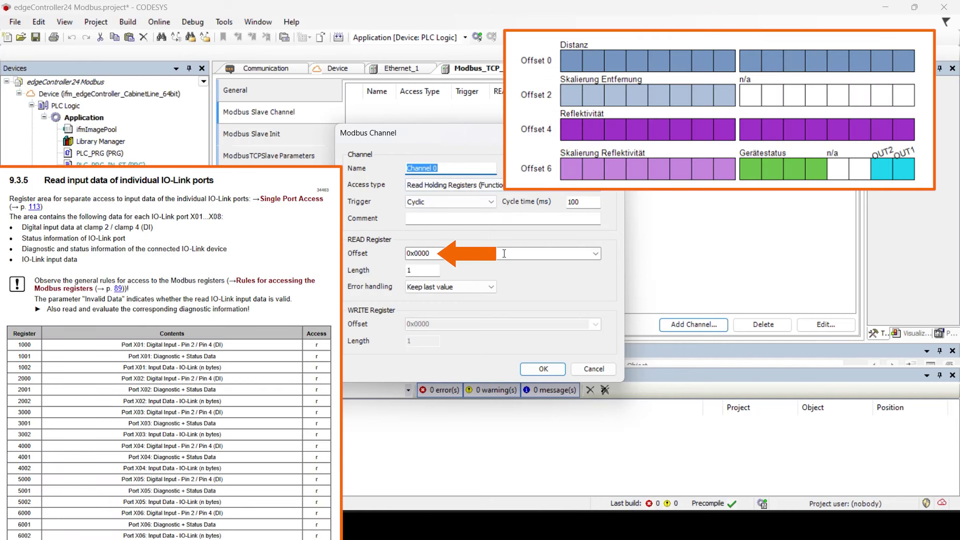
# Set Channel 0's read offset to 1001 and length to 10, then confirm the channel.
pyautogui.click(470, 254)
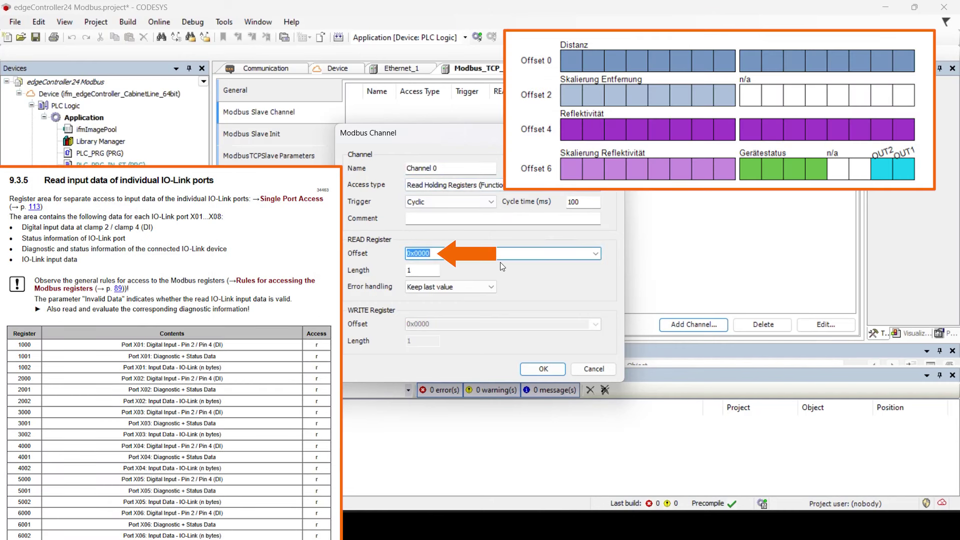
pyautogui.write('1001')
pyautogui.click(429, 269)
pyautogui.write('0')
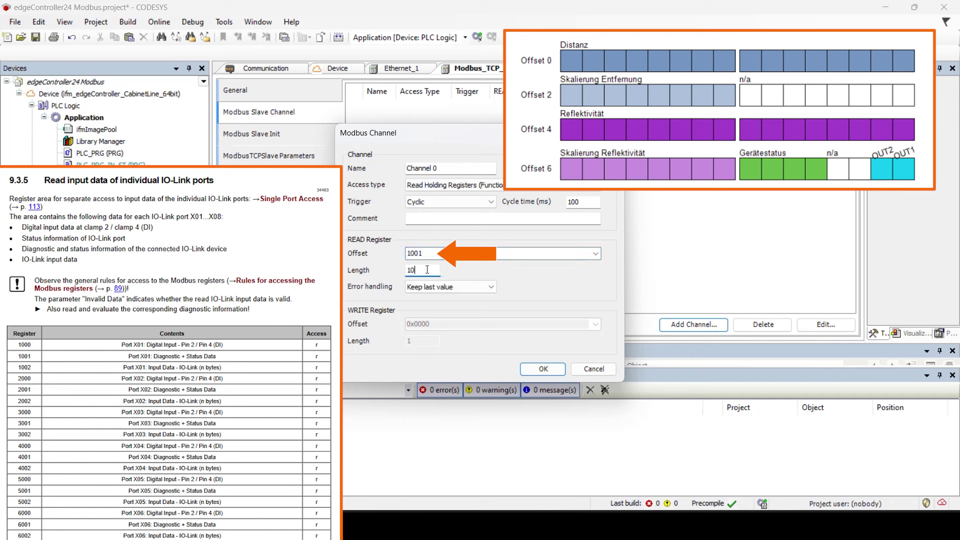
pyautogui.click(543, 373)
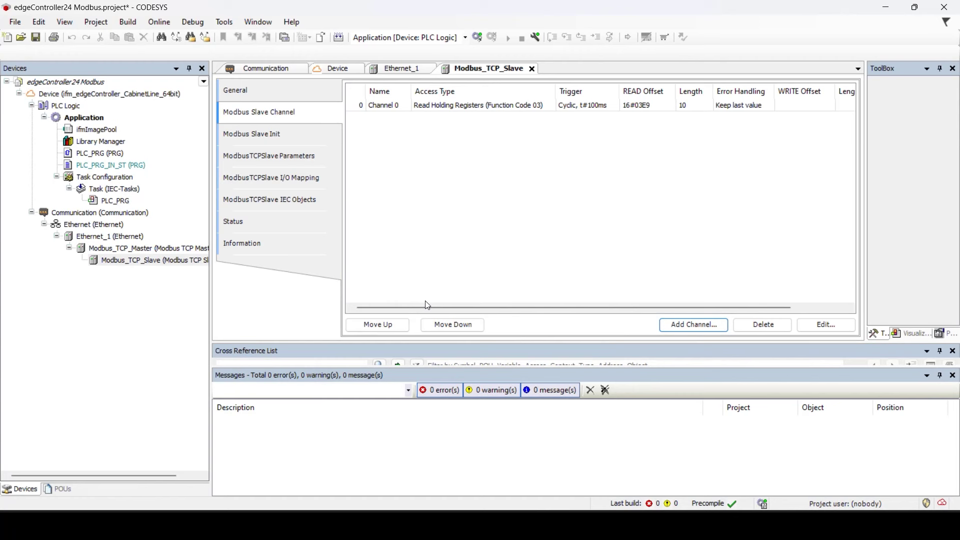
# On the slave's I/O Mapping page, set Always update variables to Enabled 1.
pyautogui.click(313, 179)
pyautogui.click(776, 326)
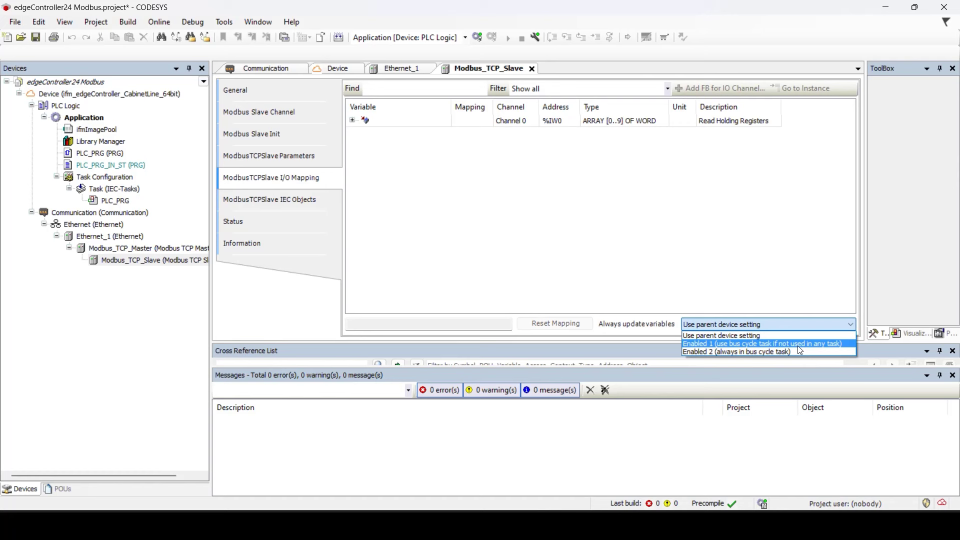
pyautogui.click(798, 347)
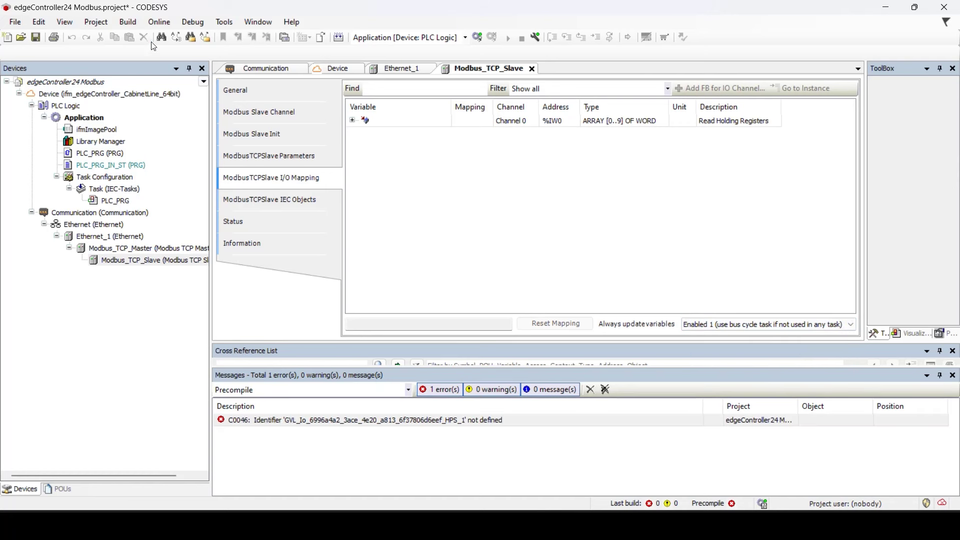
pyautogui.click(160, 22)
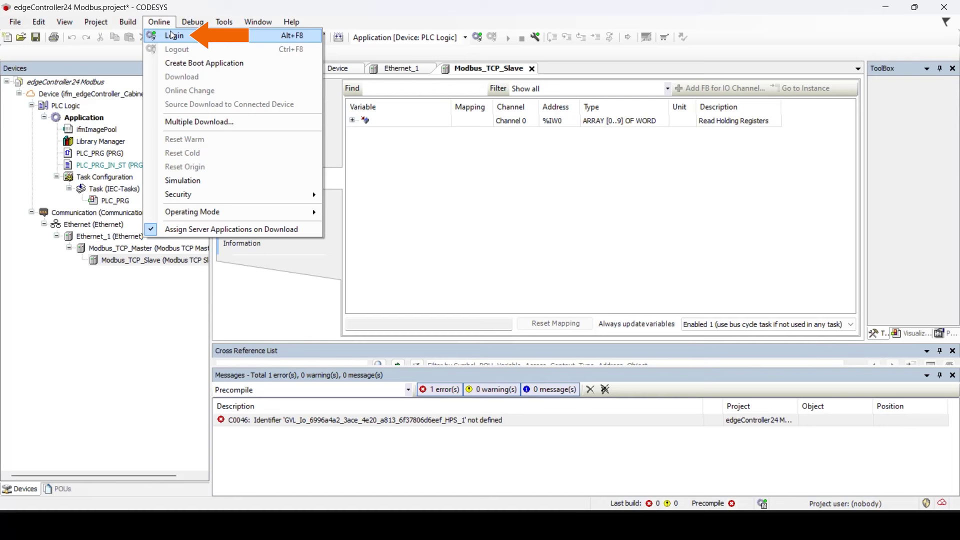
# Log in, download and start the application, then expand Modbus_TCP_Slave's Channel 0 words.
pyautogui.click(173, 35)
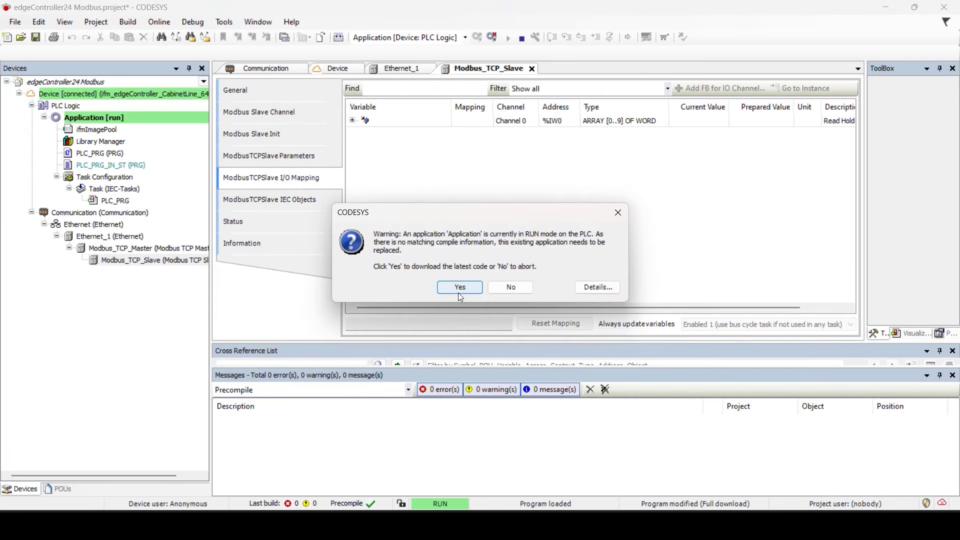
pyautogui.click(461, 289)
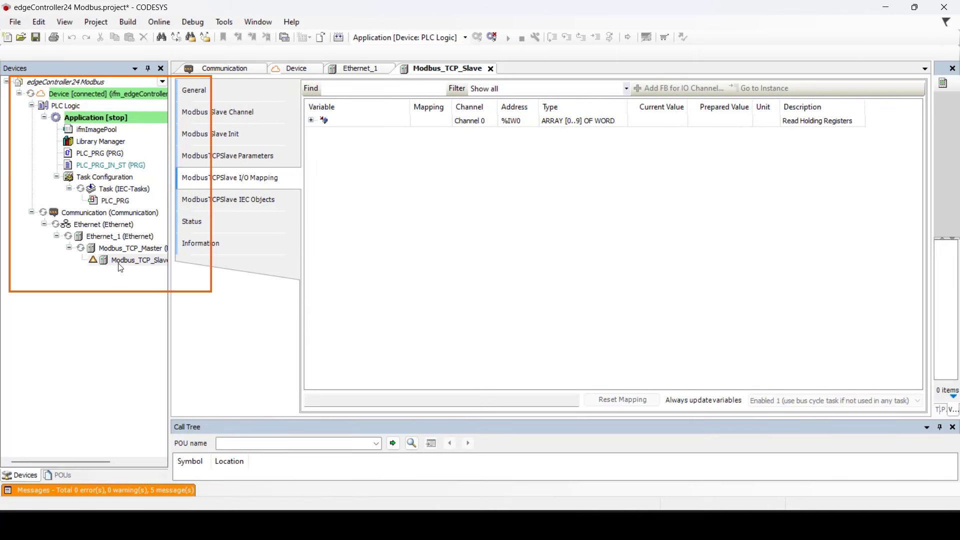
pyautogui.click(202, 24)
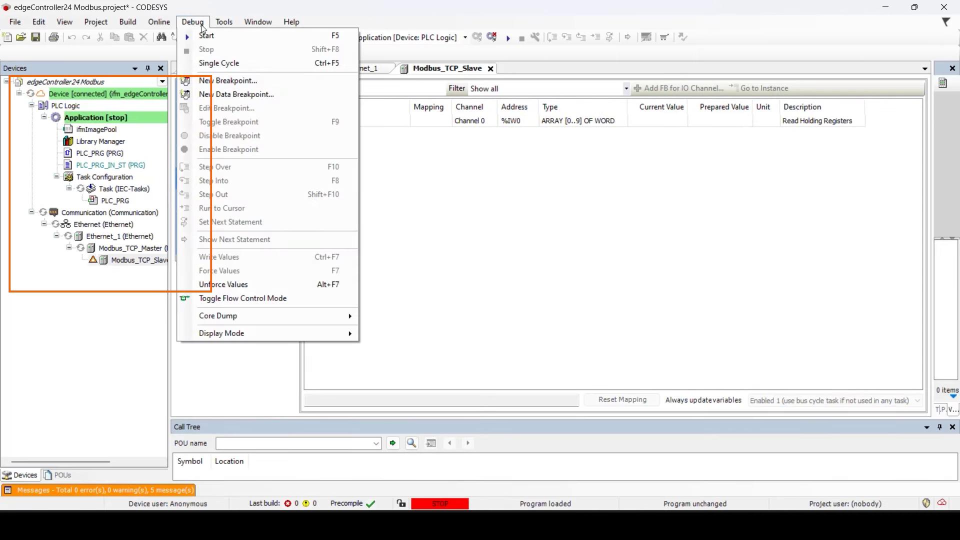
pyautogui.click(205, 34)
pyautogui.click(137, 263)
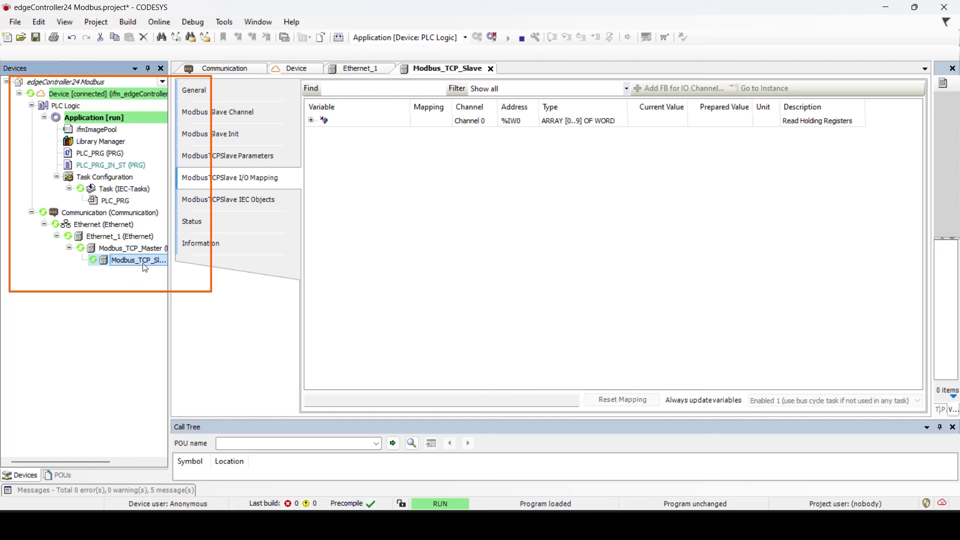
pyautogui.click(312, 121)
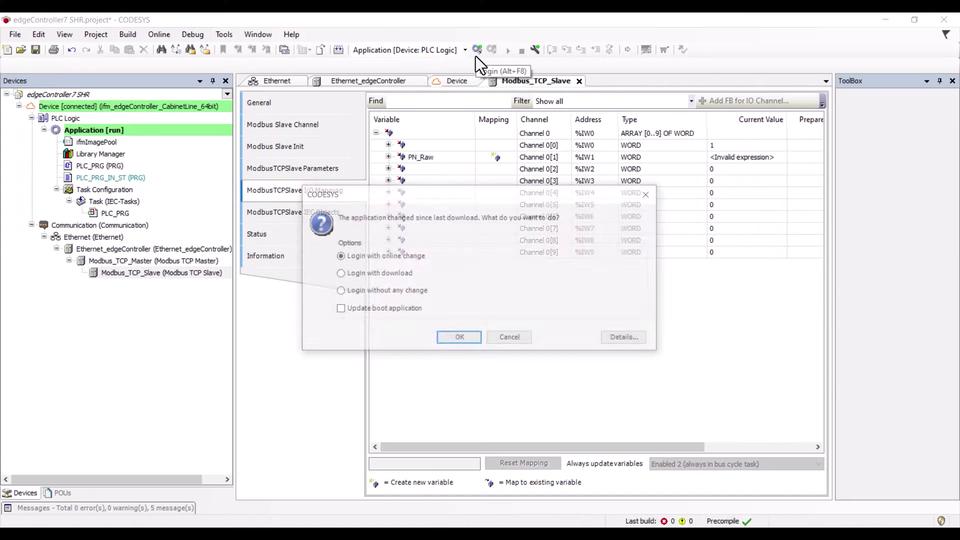
# Confirm logging in to the PLC.
pyautogui.click(464, 338)
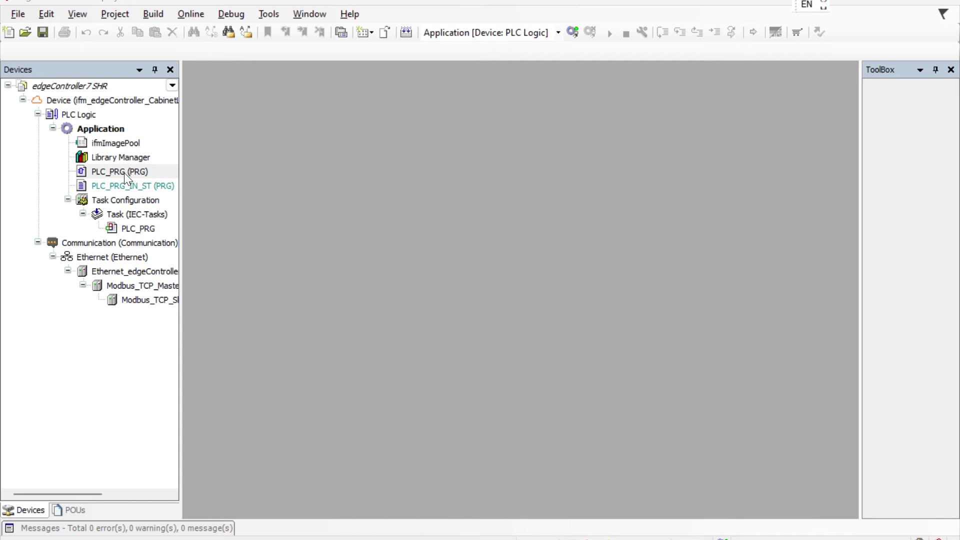
# Open PLC_PRG and insert network 1 into its FBD body.
pyautogui.doubleClick(125, 172)
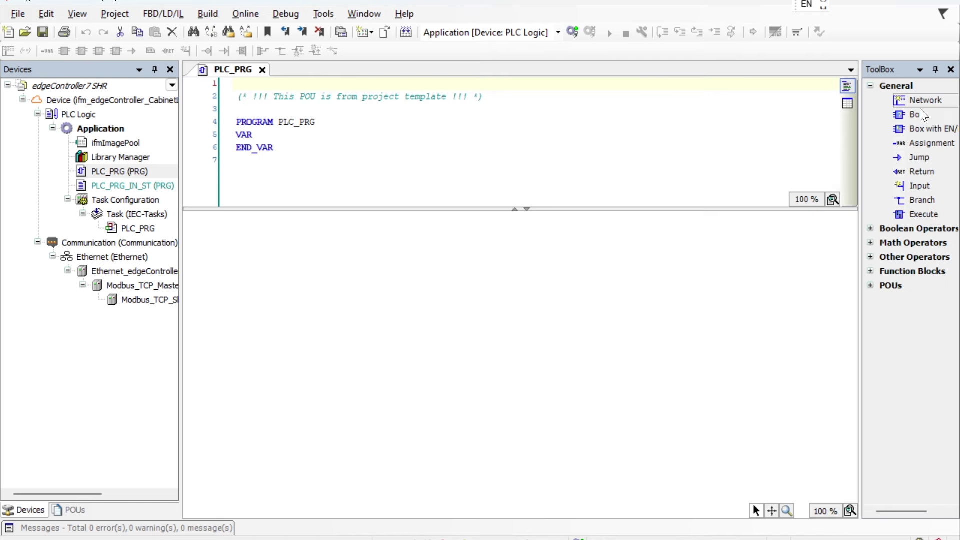
pyautogui.click(259, 239)
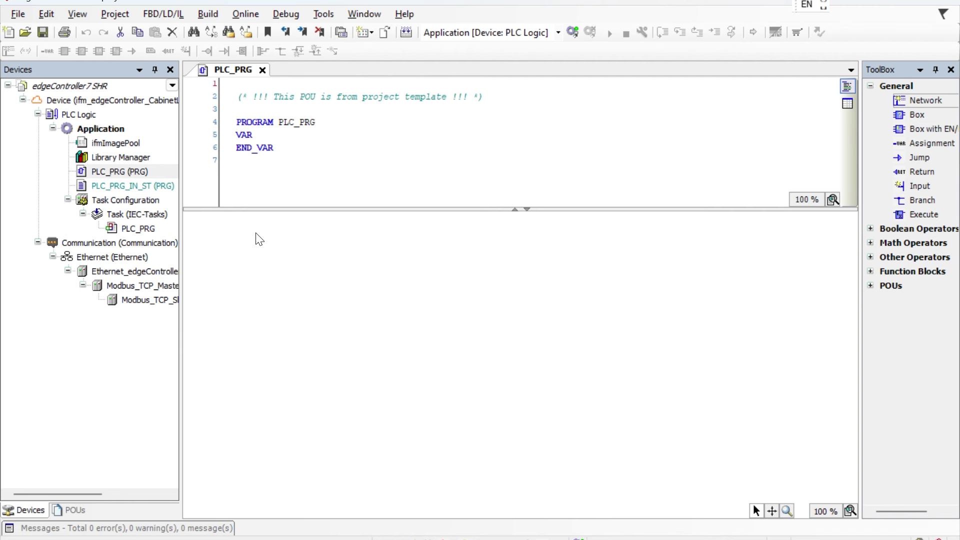
pyautogui.rightClick(261, 238)
pyautogui.click(306, 244)
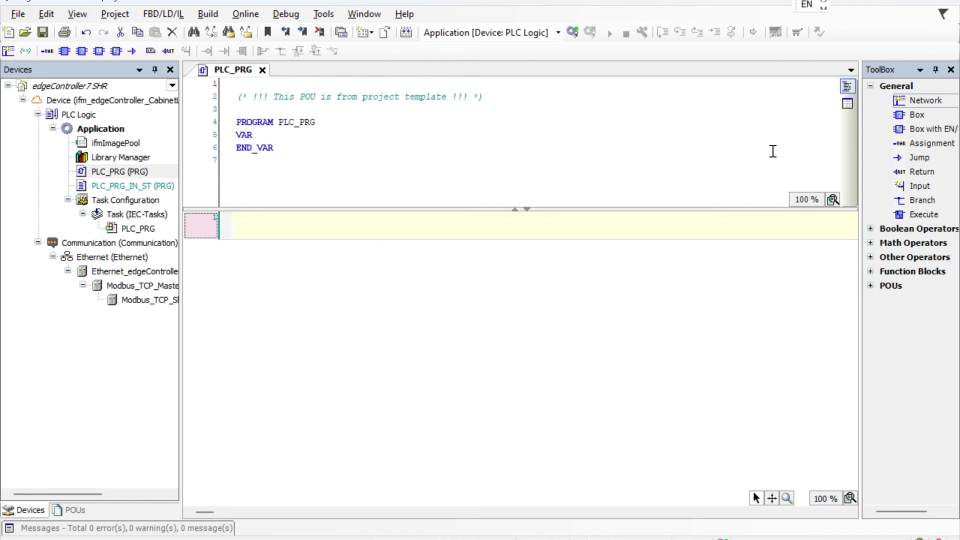
# Place a box in network 1 and make it an SHR operator.
pyautogui.moveTo(916, 115)
pyautogui.mouseDown()
pyautogui.moveTo(810, 157)
pyautogui.moveTo(283, 230)
pyautogui.mouseUp()
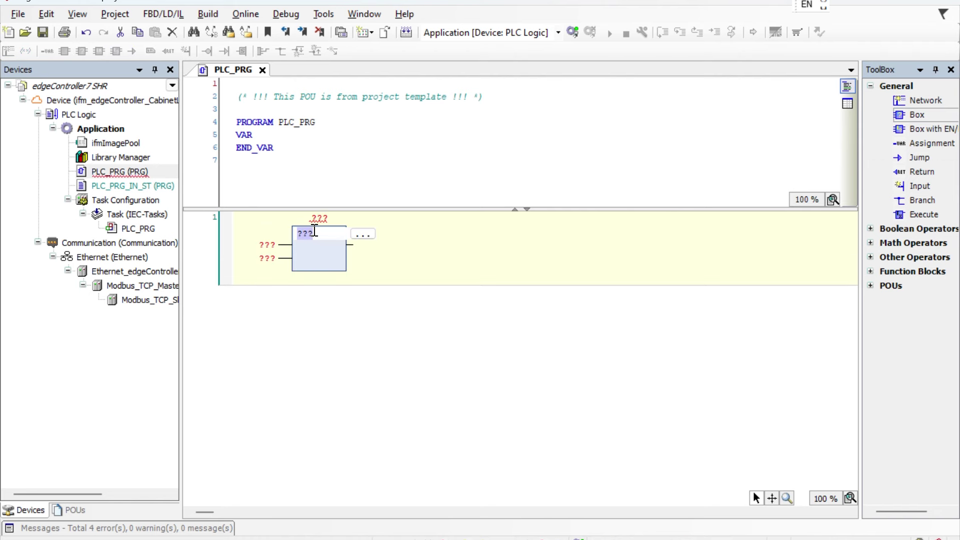
pyautogui.click(362, 235)
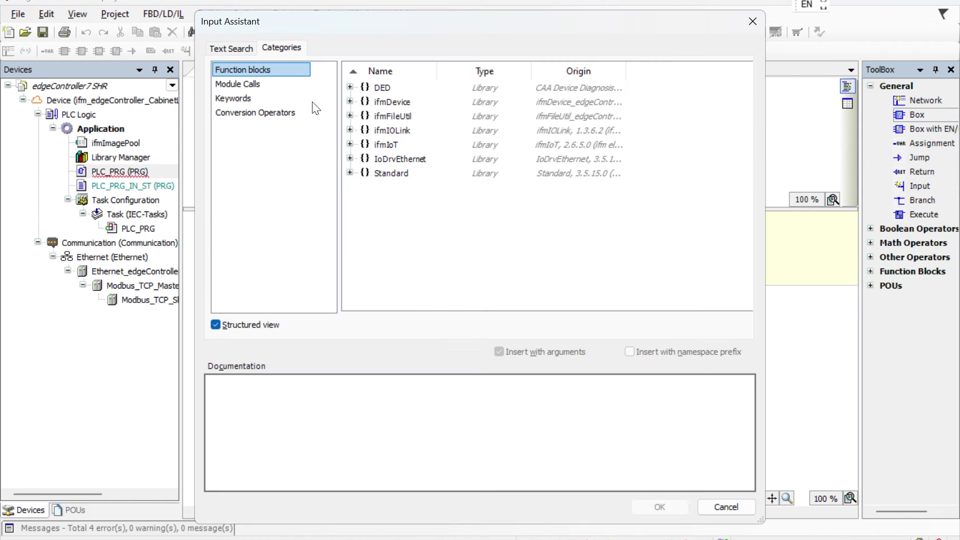
pyautogui.click(228, 46)
pyautogui.write('SHR')
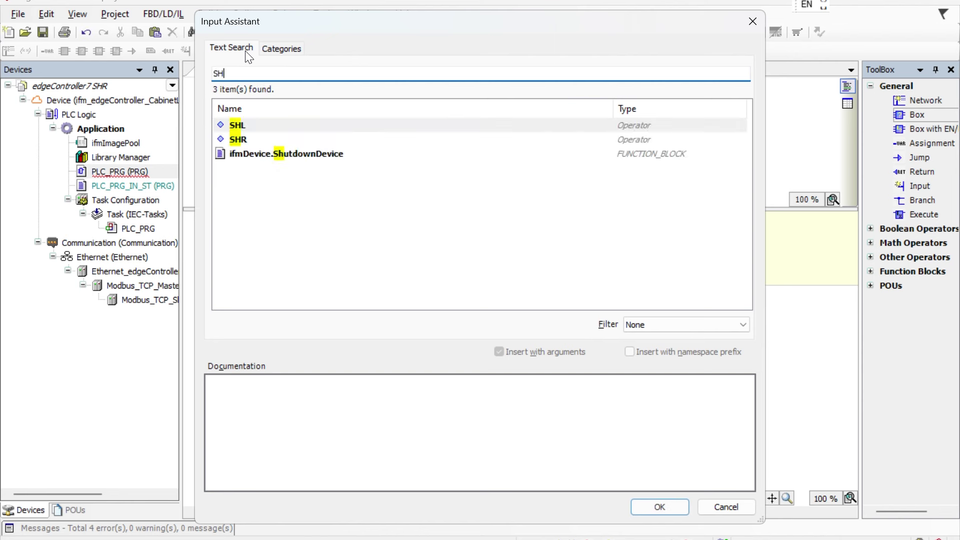
pyautogui.click(266, 125)
pyautogui.doubleClick(266, 125)
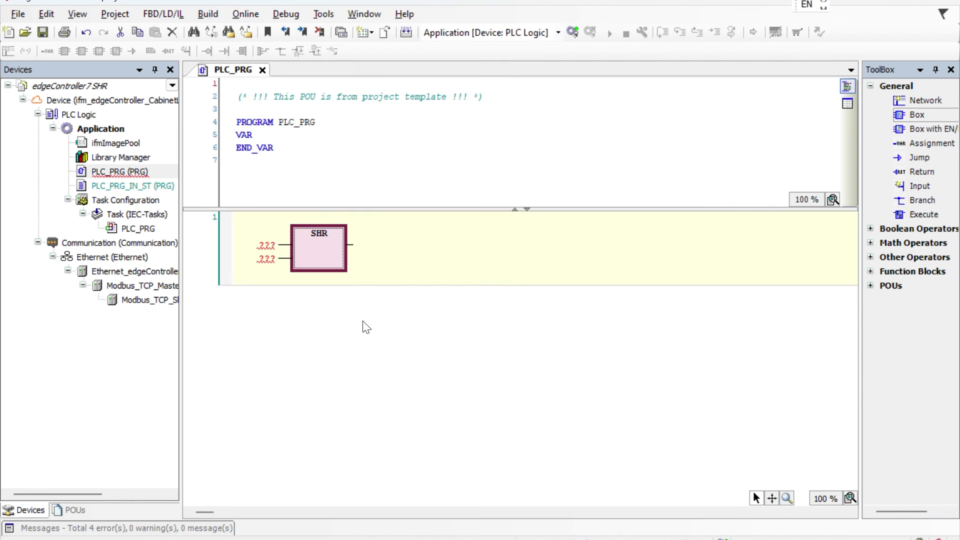
pyautogui.click(266, 245)
# Enter PN_Raw and 2 as the SHR box's inputs.
pyautogui.write('P')
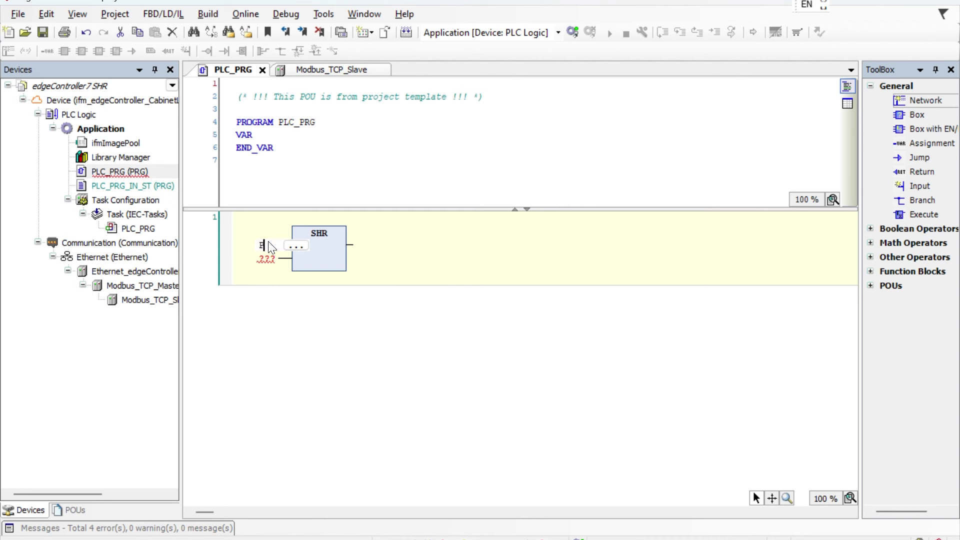
pyautogui.write('N_Raw')
pyautogui.press('Return')
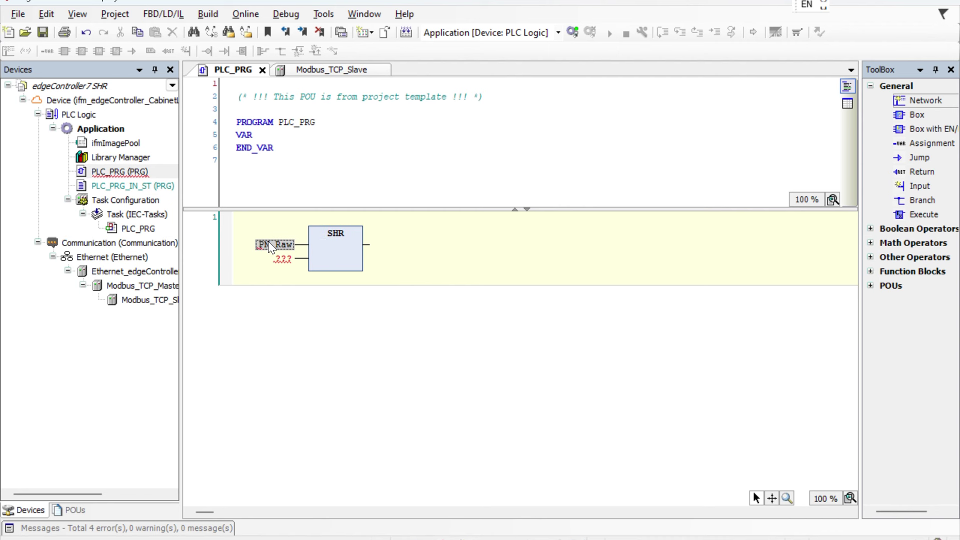
pyautogui.click(282, 258)
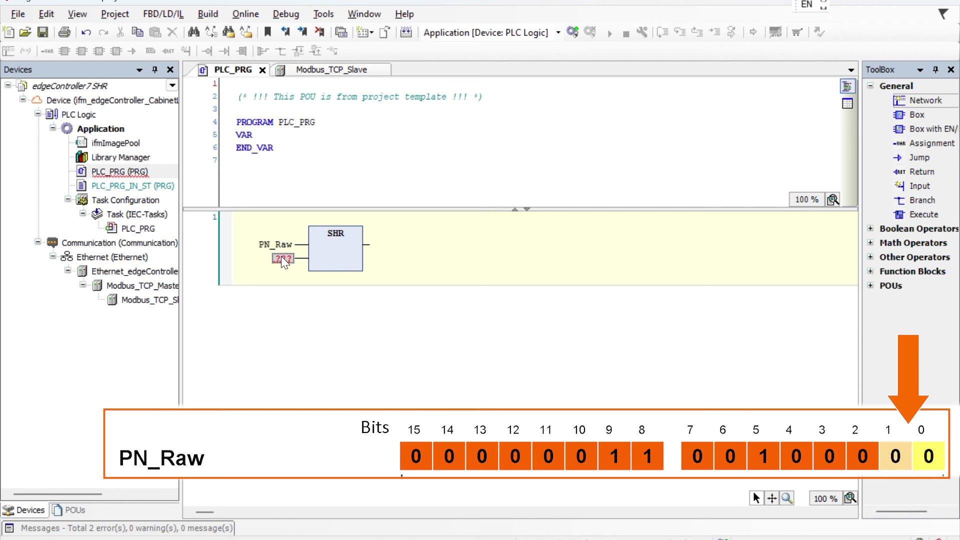
pyautogui.write('2')
pyautogui.press('Return')
# Assign the SHR output to PN_Pressure, declared as WORD, and add an empty network 2.
pyautogui.click(366, 244)
pyautogui.moveTo(924, 144); pyautogui.dragTo(370, 246)
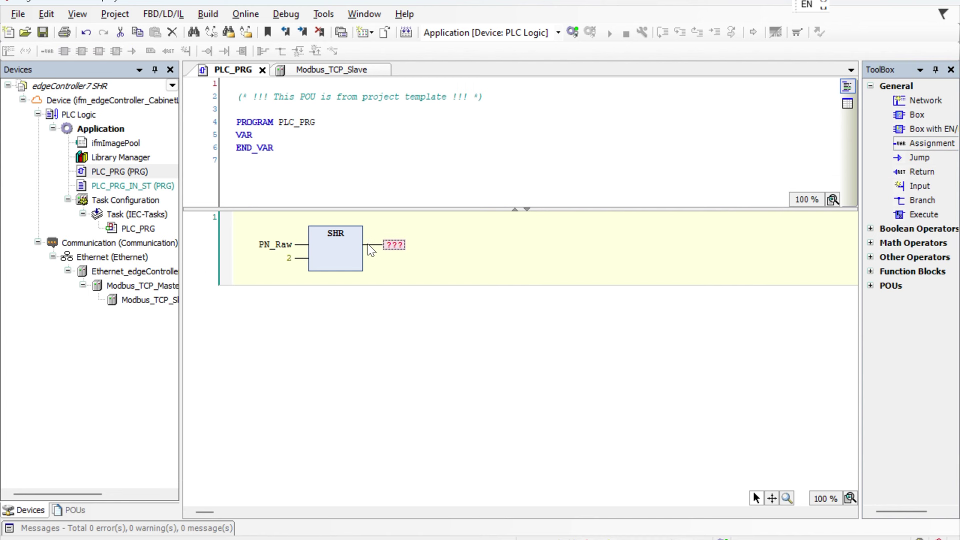
pyautogui.click(403, 245)
pyautogui.write('PN_Pressure')
pyautogui.press('Return')
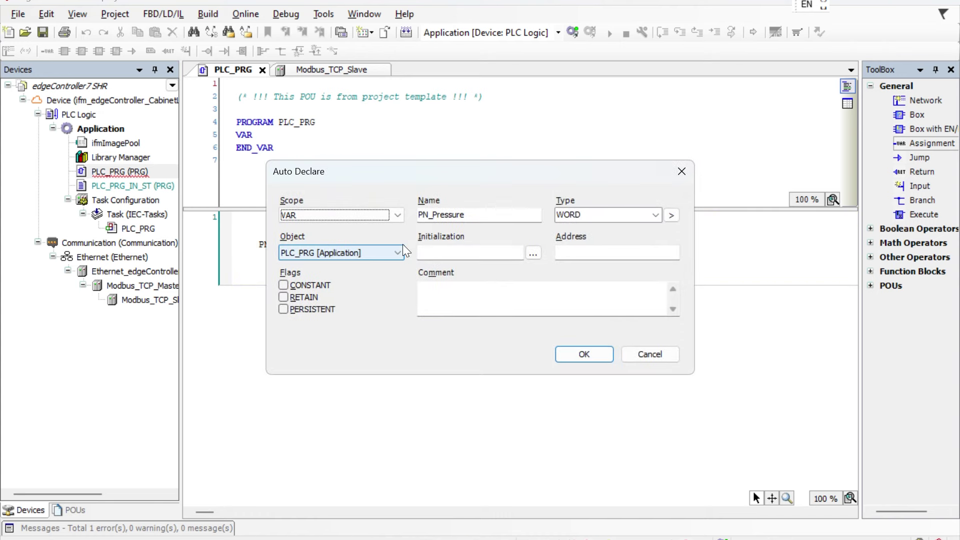
pyautogui.click(585, 354)
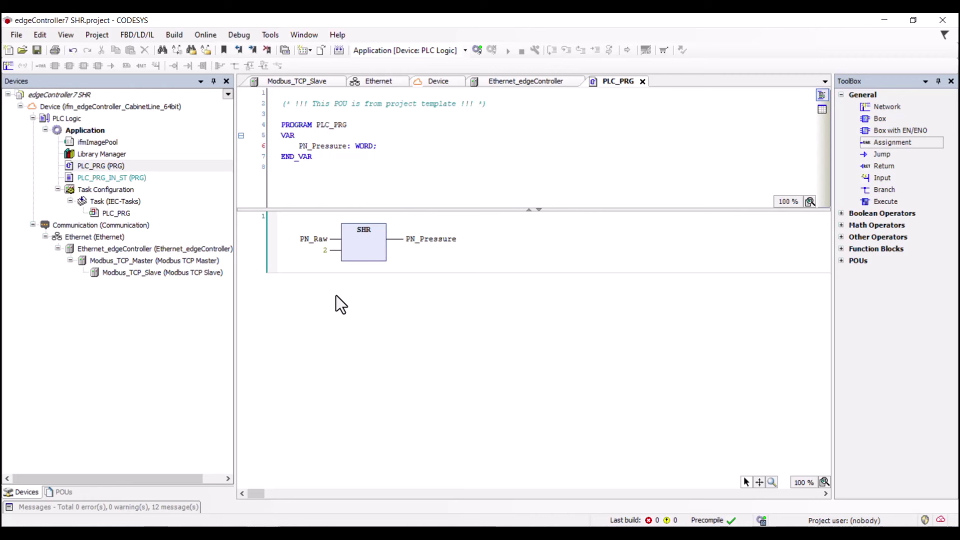
pyautogui.rightClick(336, 295)
pyautogui.click(389, 303)
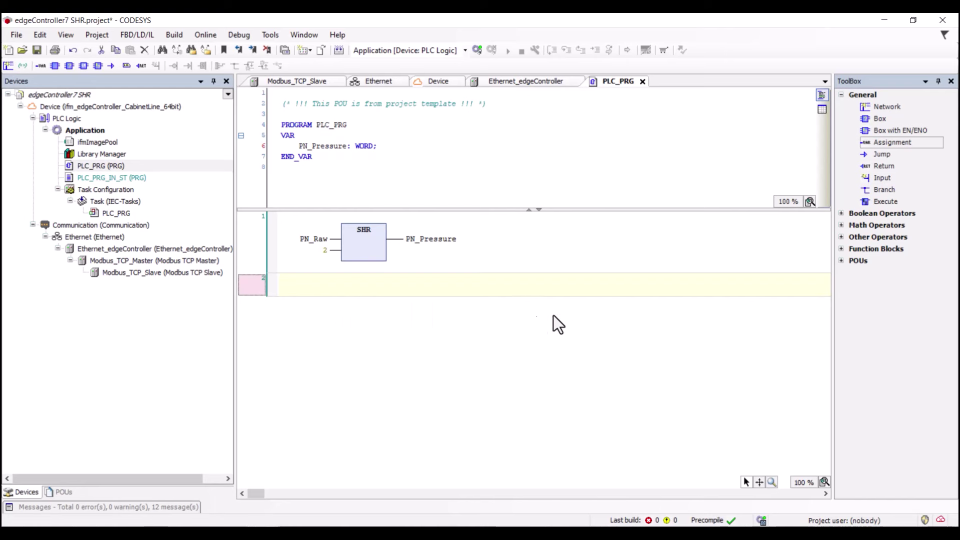
# Add a MUL box to network 2 multiplying PN_Pressure by 0.01.
pyautogui.moveTo(878, 121); pyautogui.dragTo(331, 289)
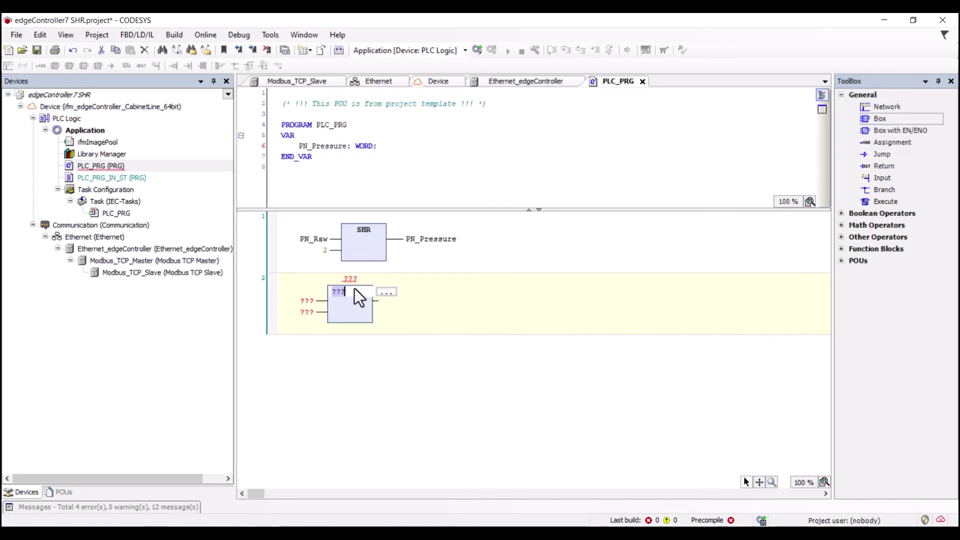
pyautogui.click(381, 292)
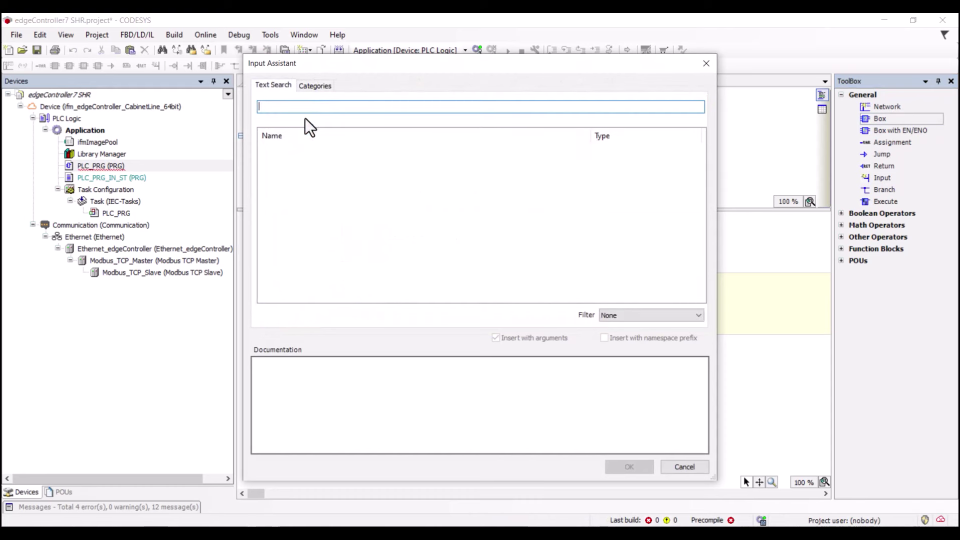
pyautogui.write('mul')
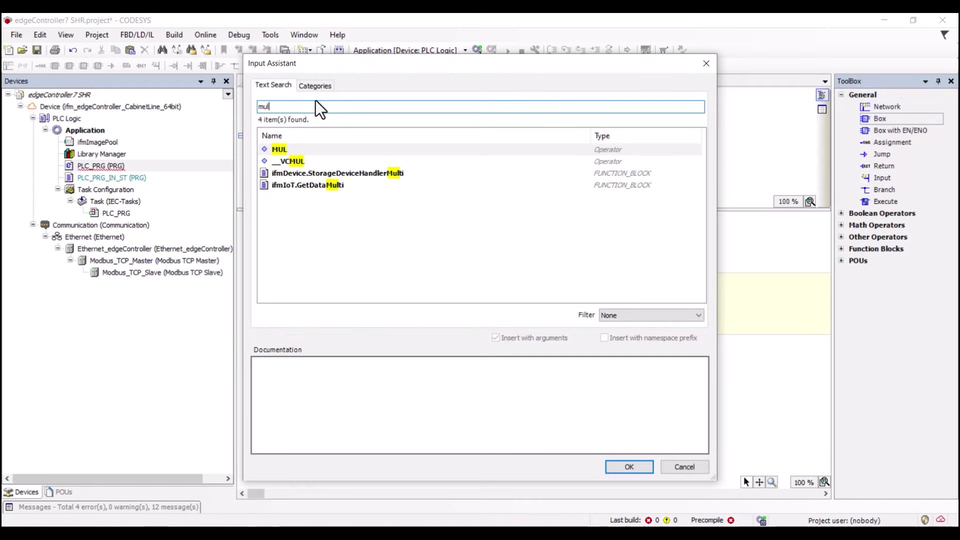
pyautogui.doubleClick(280, 149)
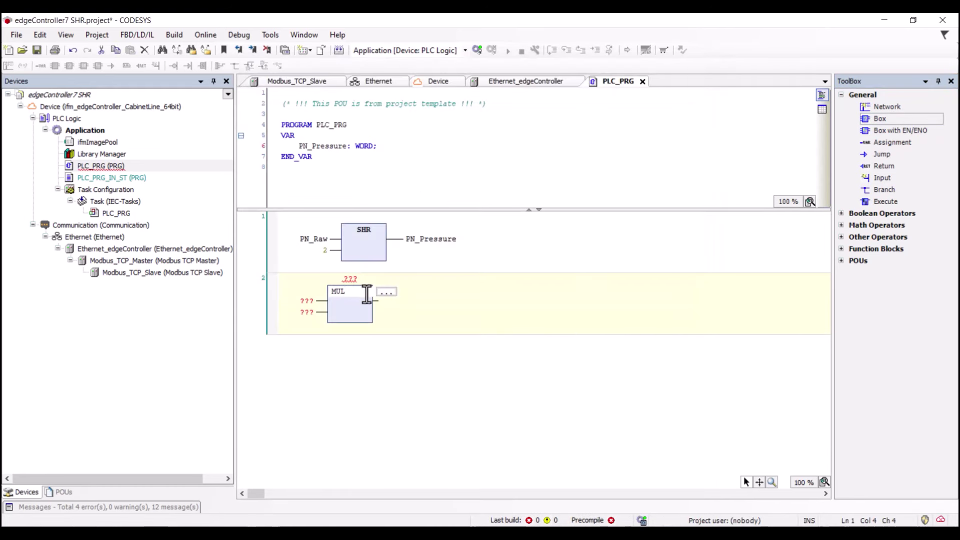
pyautogui.click(305, 303)
pyautogui.click(310, 304)
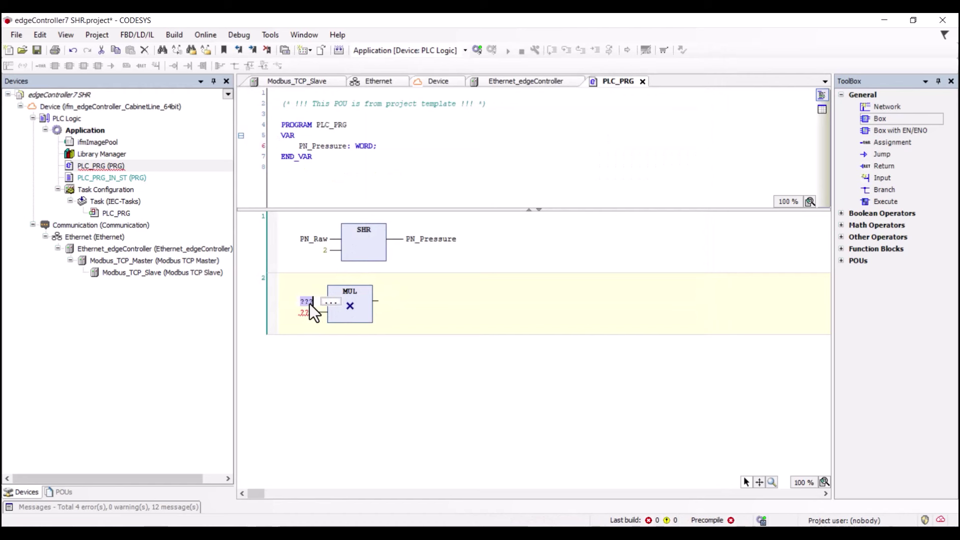
pyautogui.write('PN_Pressure')
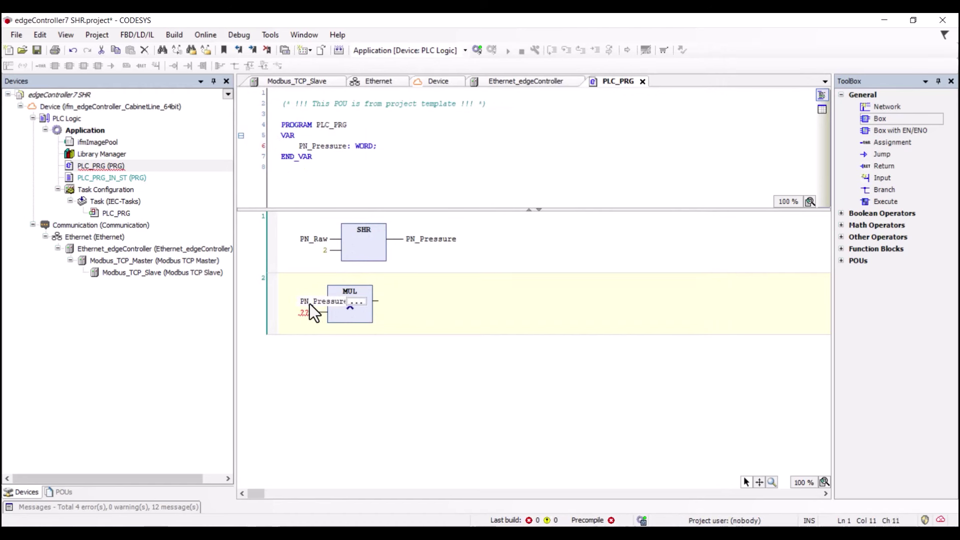
pyautogui.press('Return')
pyautogui.click(343, 313)
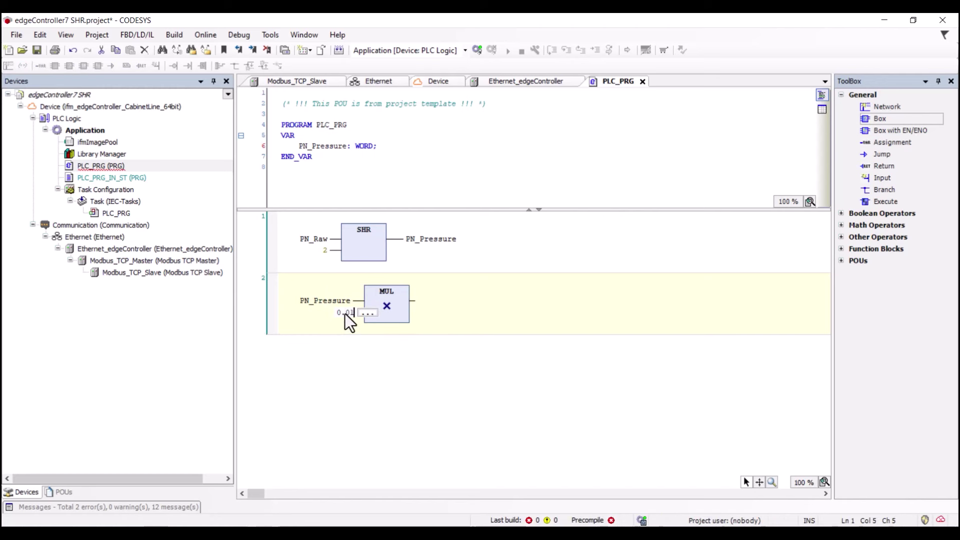
pyautogui.click(415, 300)
# Assign the MUL output to PN_Decimal and auto-declare it as a REAL variable.
pyautogui.moveTo(875, 142); pyautogui.dragTo(433, 301)
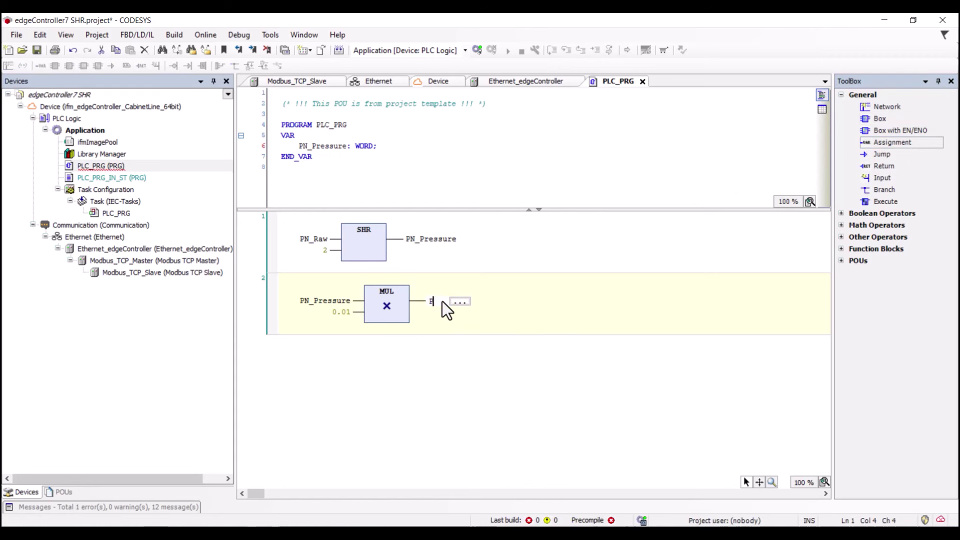
pyautogui.write('PN_Decimal')
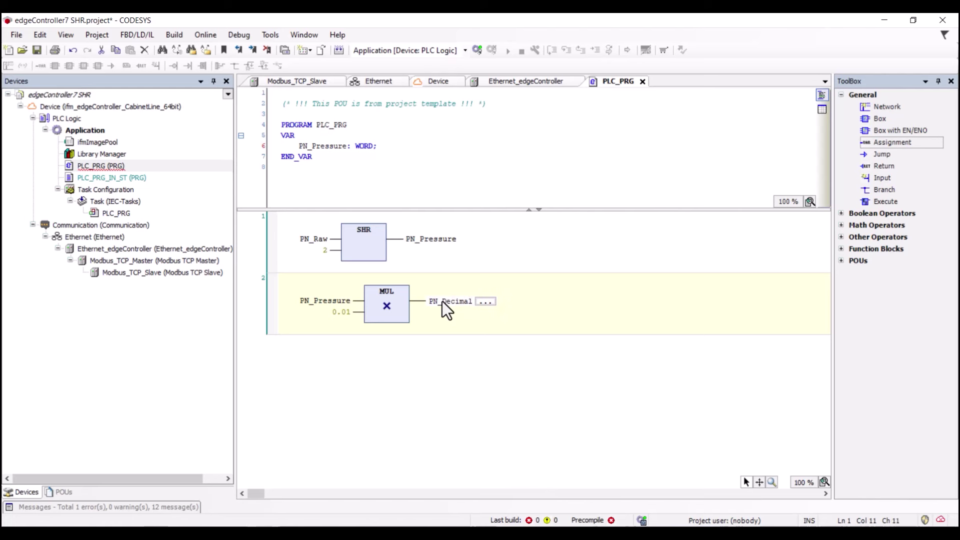
pyautogui.press('Return')
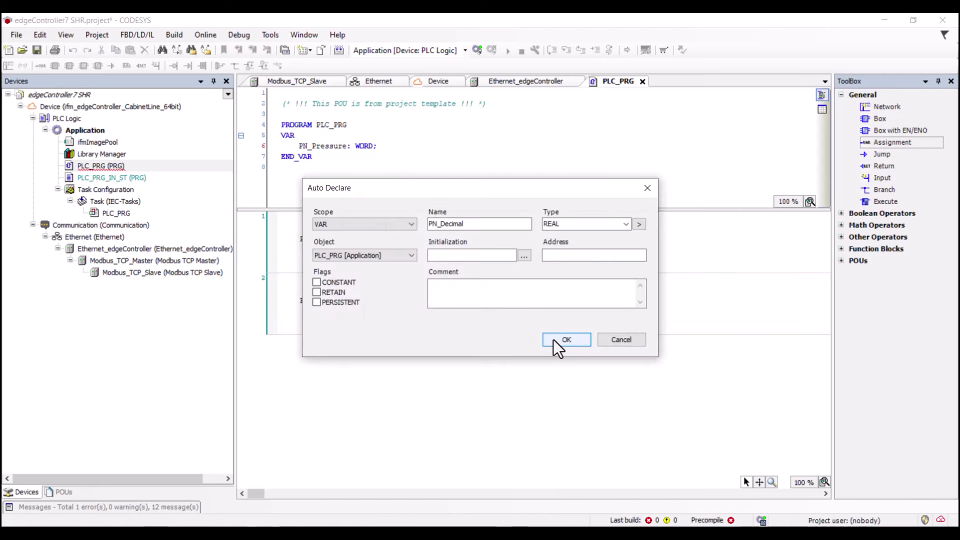
pyautogui.click(553, 340)
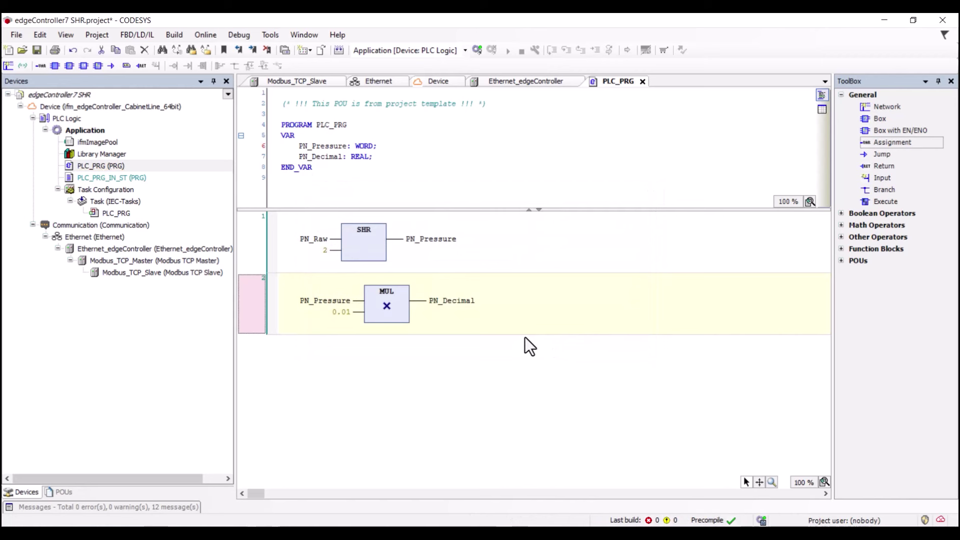